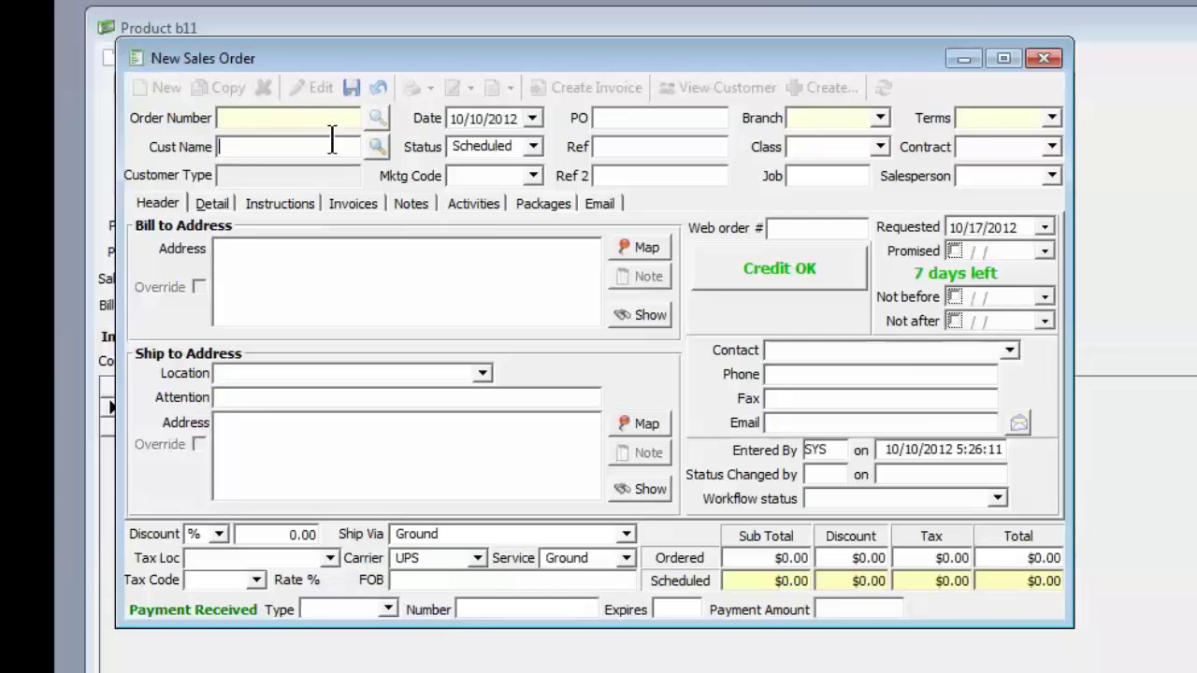
- Choose Adams and Company as the sales order's customer and add product b11 as the first detail line
{"action": "left_click", "coordinate": [378, 147]}
{"action": "double_click", "coordinate": [697, 314]}
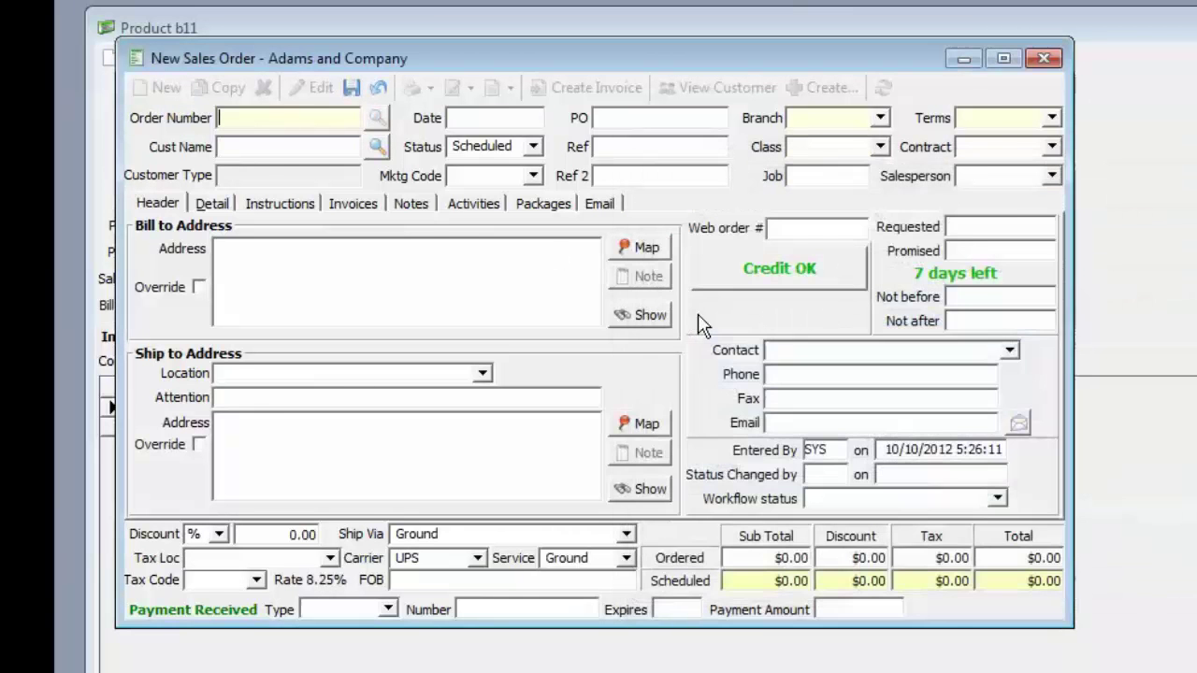
{"action": "left_click", "coordinate": [212, 203]}
{"action": "left_click", "coordinate": [267, 304]}
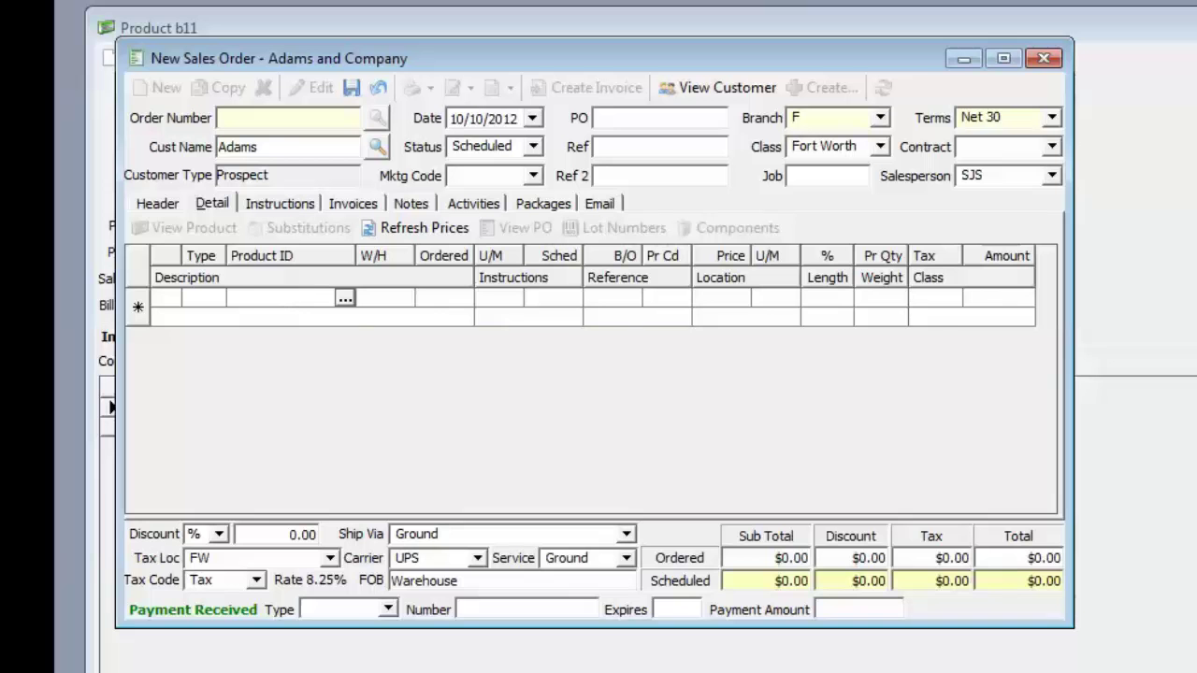
{"action": "type", "text": "b11"}
{"action": "key", "text": "Tab"}
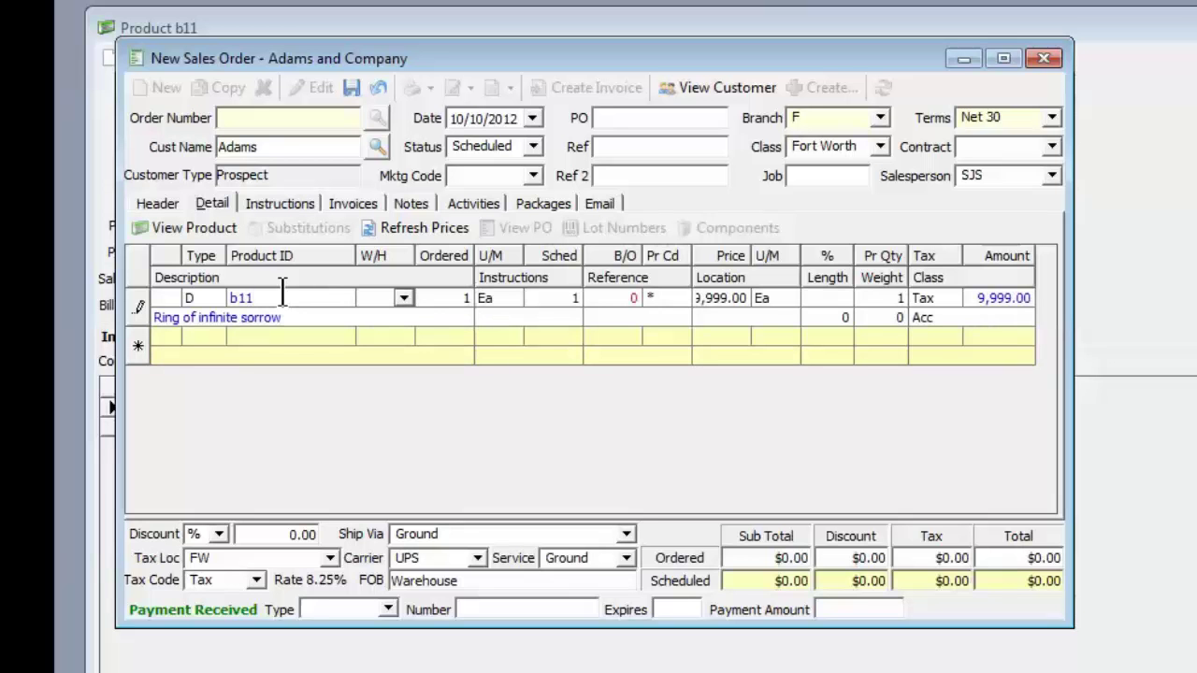
- Review the available line types for the b11 detail line without changing its type
{"action": "left_click", "coordinate": [209, 297]}
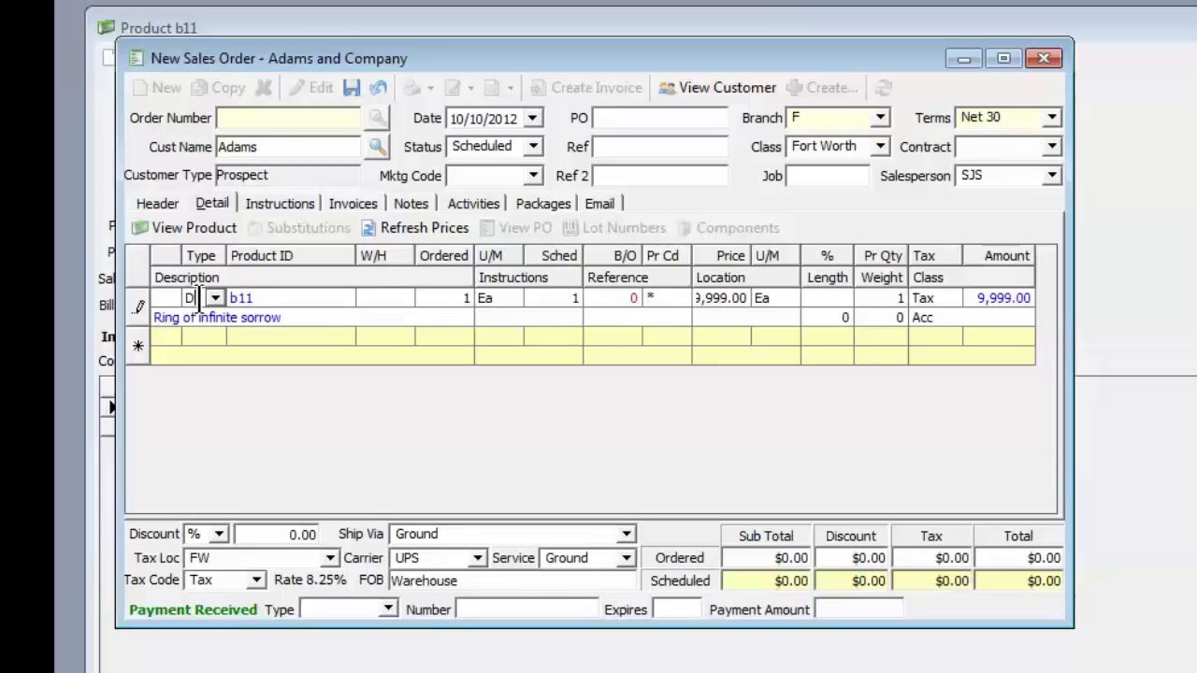
{"action": "left_click", "coordinate": [215, 298]}
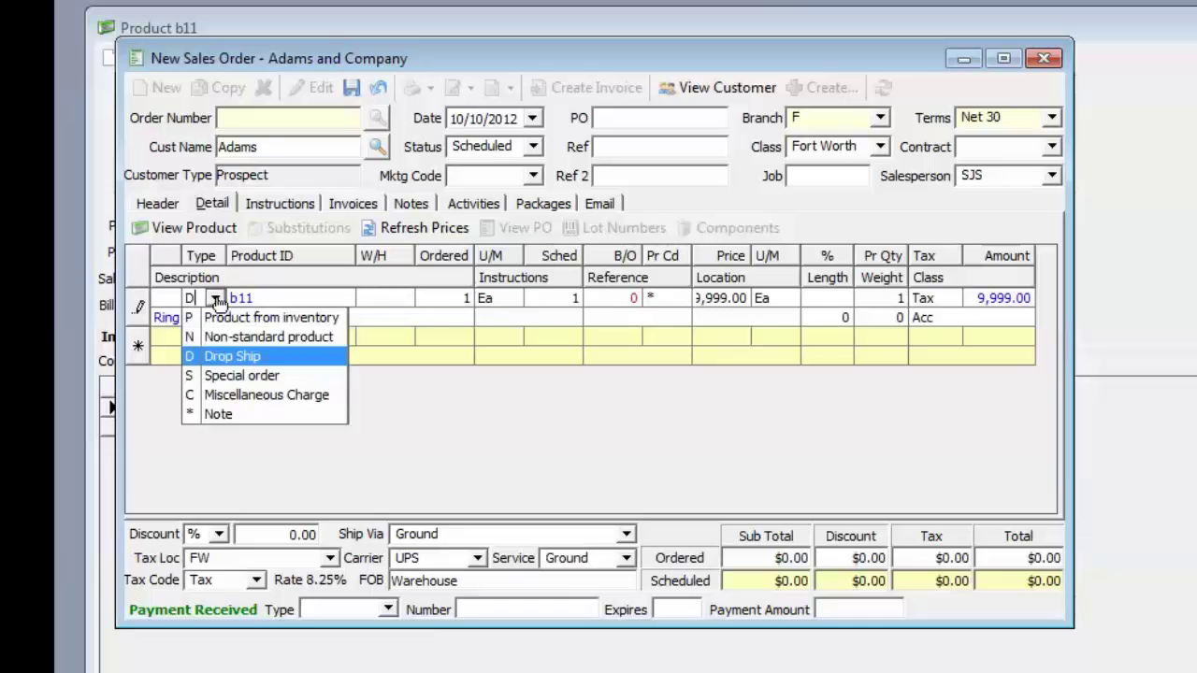
{"action": "left_click", "coordinate": [265, 295]}
- Add product B10 as the second detail line of the sales order
{"action": "left_click", "coordinate": [259, 337]}
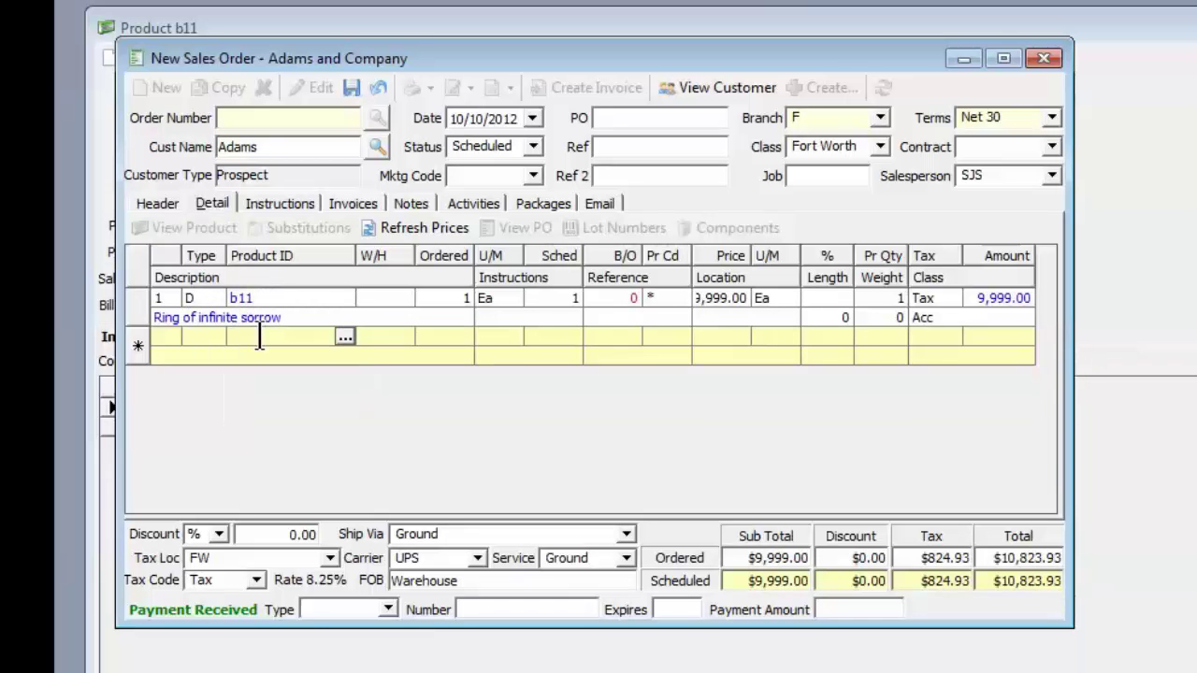
{"action": "type", "text": "b10"}
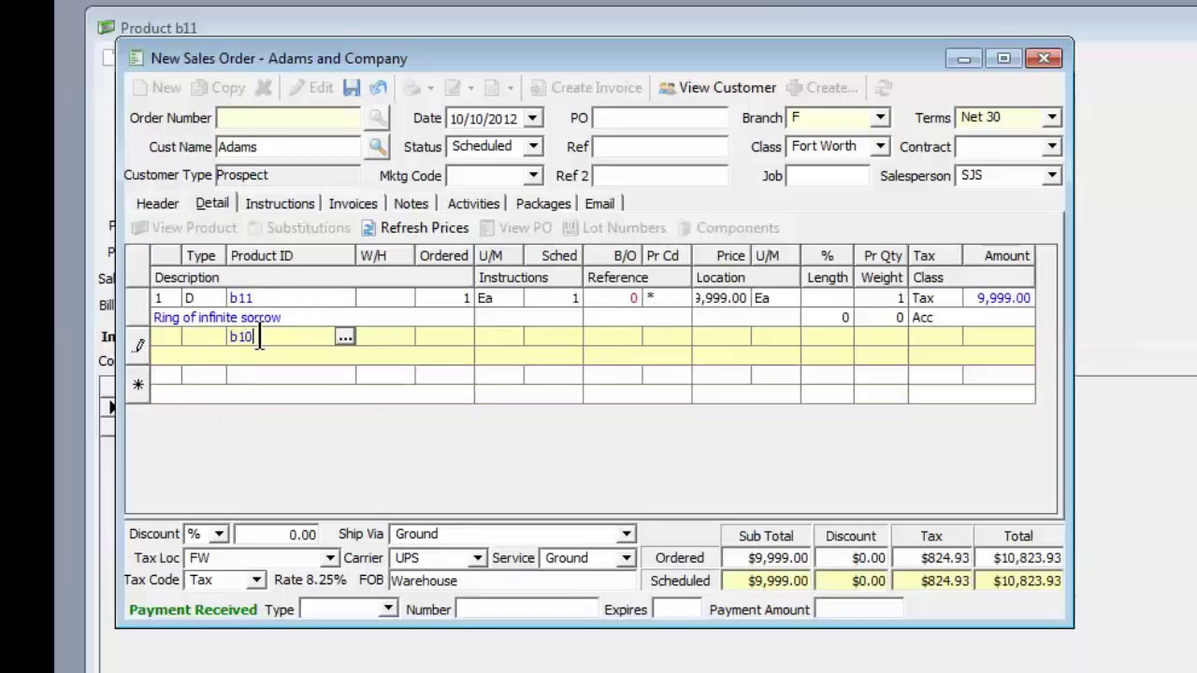
{"action": "key", "text": "Tab"}
{"action": "key", "text": "Return"}
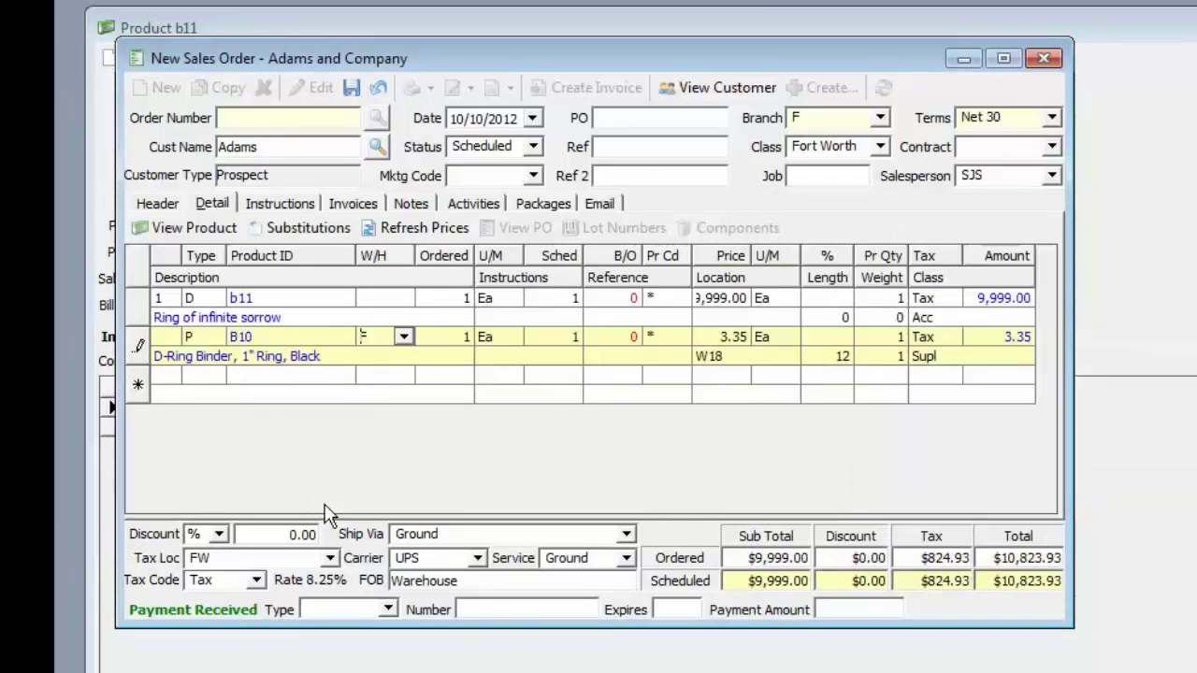
- Review the available line types for the B10 detail line and leave that line
{"action": "left_click", "coordinate": [209, 340]}
{"action": "left_click", "coordinate": [215, 337]}
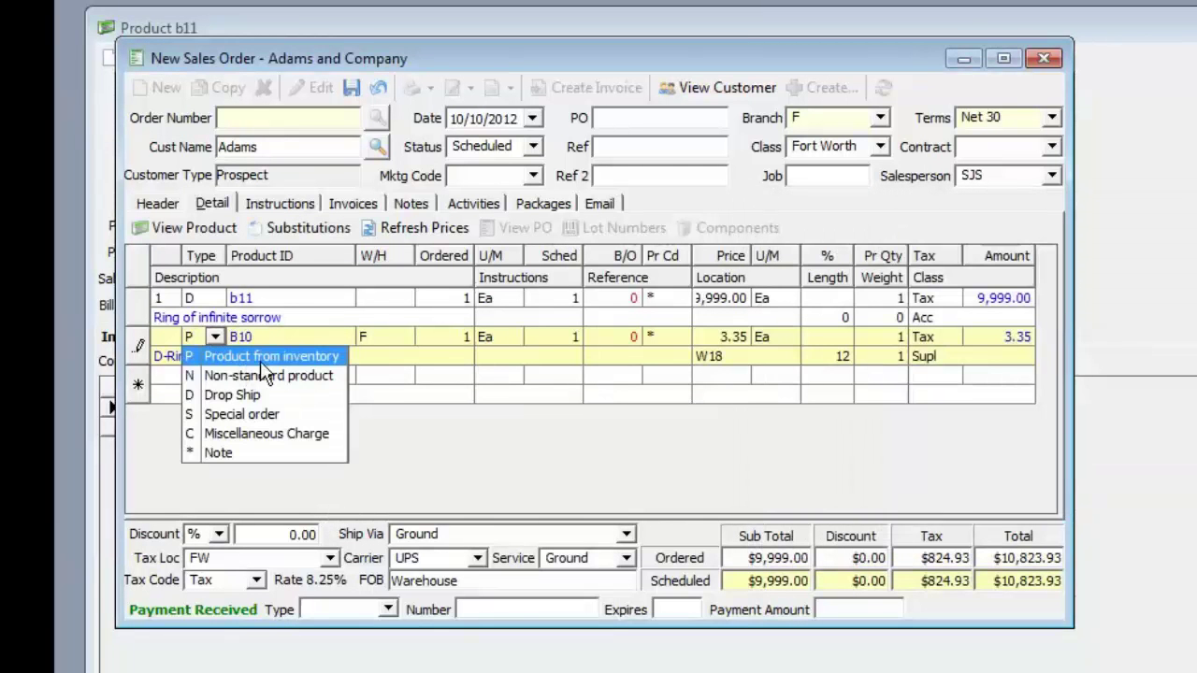
{"action": "left_click", "coordinate": [289, 340]}
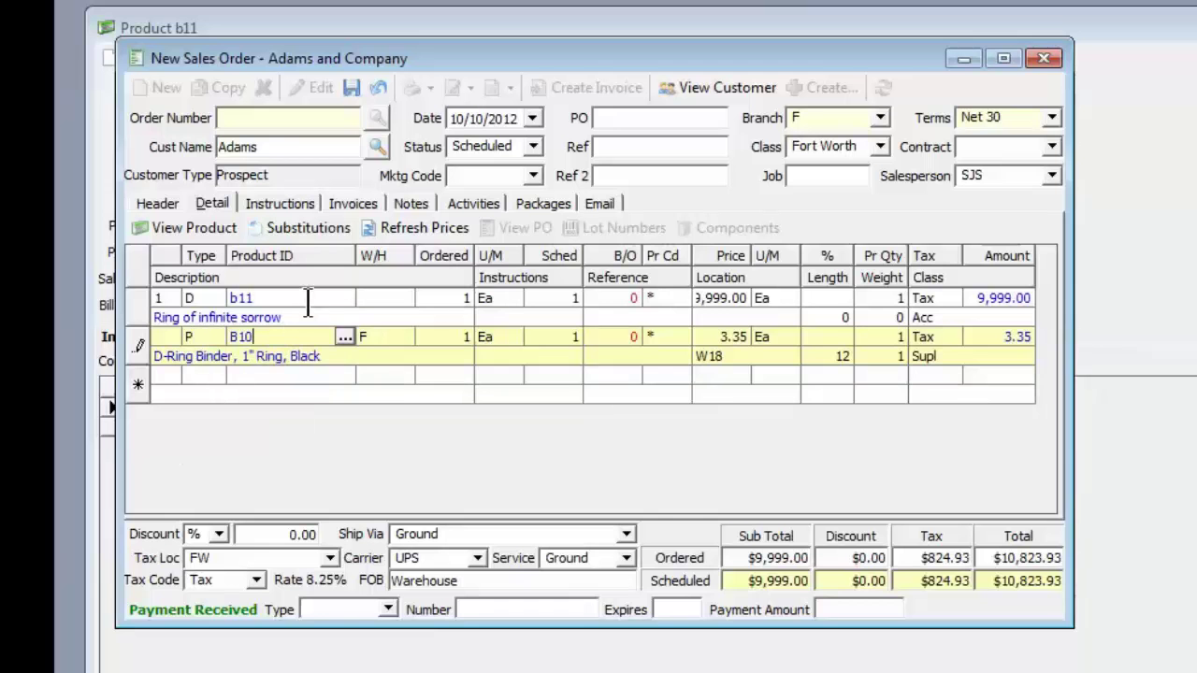
{"action": "left_click", "coordinate": [398, 300]}
- Save the sales order and start creating a Drop Ship PO from it
{"action": "left_click", "coordinate": [352, 89]}
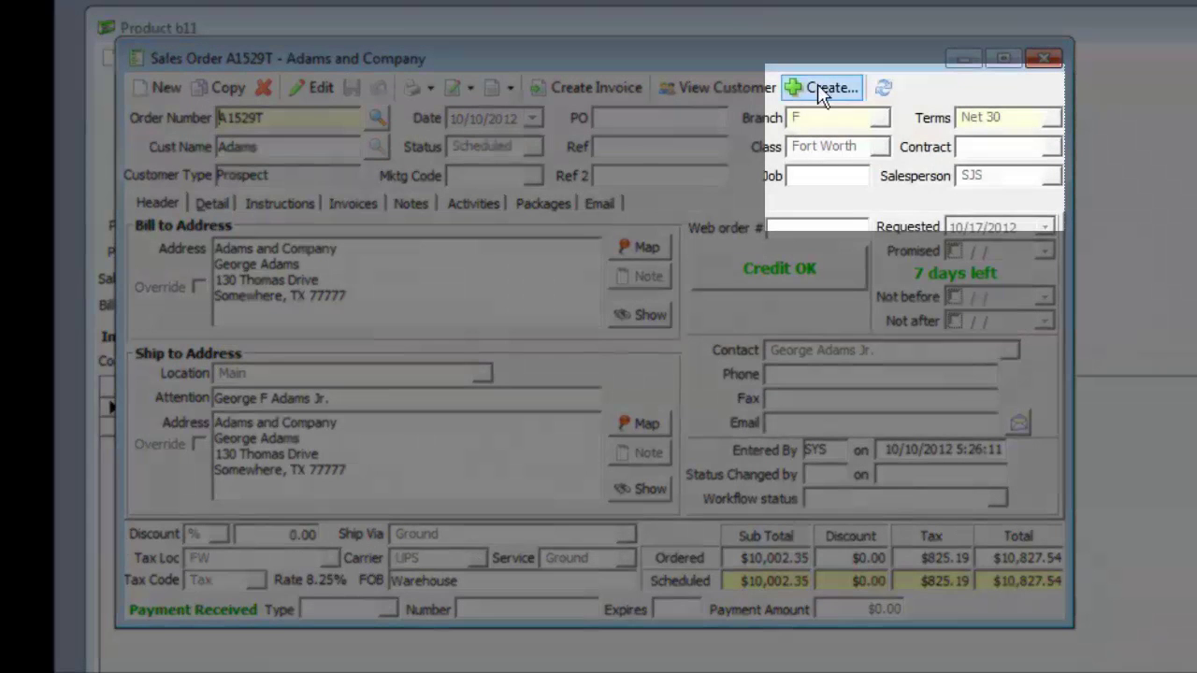
{"action": "left_click", "coordinate": [817, 84]}
{"action": "left_click", "coordinate": [821, 87]}
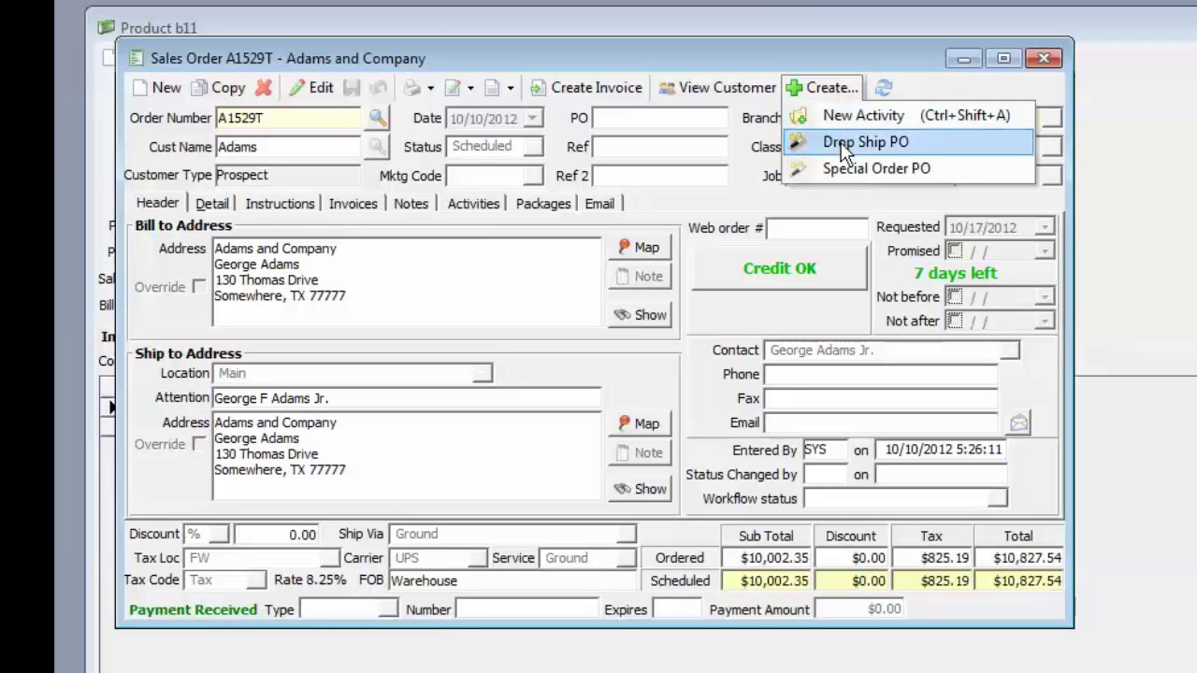
{"action": "left_click", "coordinate": [844, 150]}
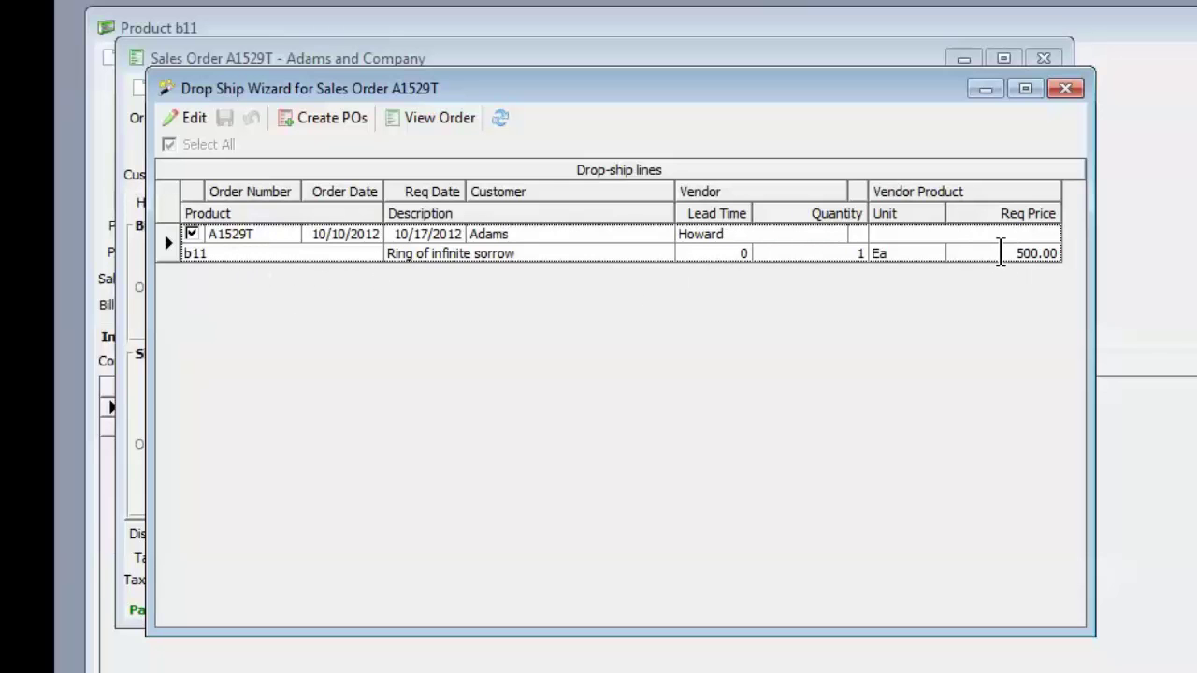
- Examine the vendor choices for the b11 drop-ship line in edit mode and discard the edit
{"action": "left_click", "coordinate": [187, 118]}
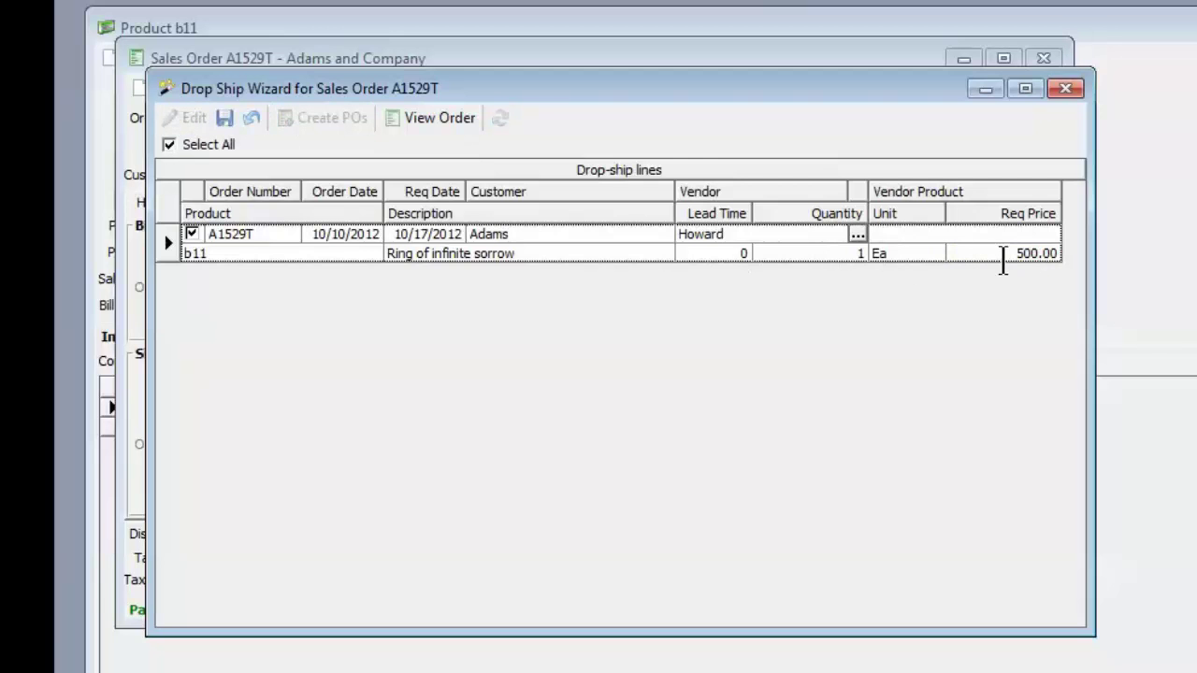
{"action": "left_click", "coordinate": [830, 235]}
{"action": "left_click", "coordinate": [836, 234]}
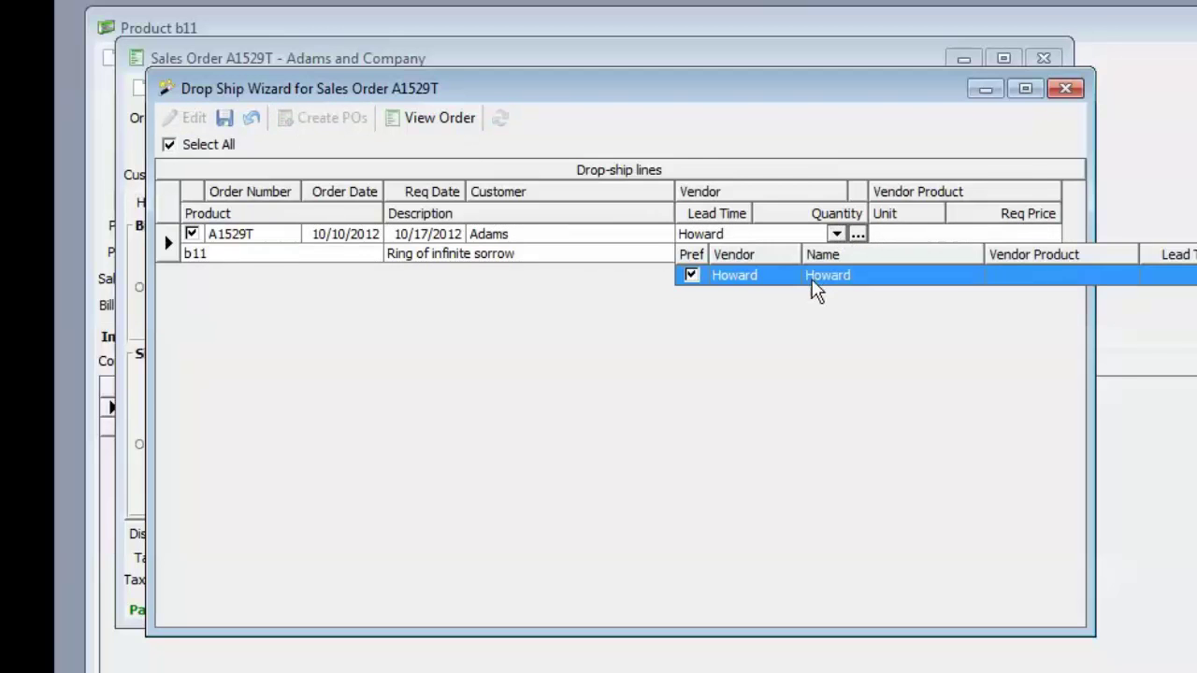
{"action": "key", "text": "Return"}
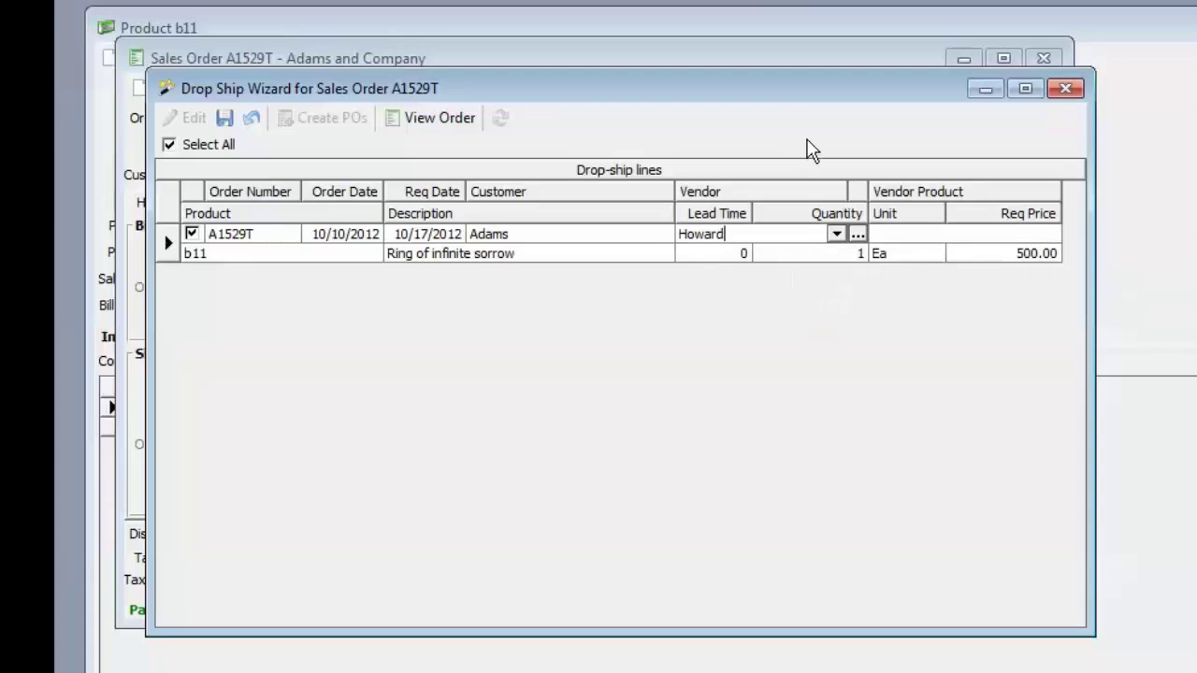
{"action": "left_click", "coordinate": [252, 120]}
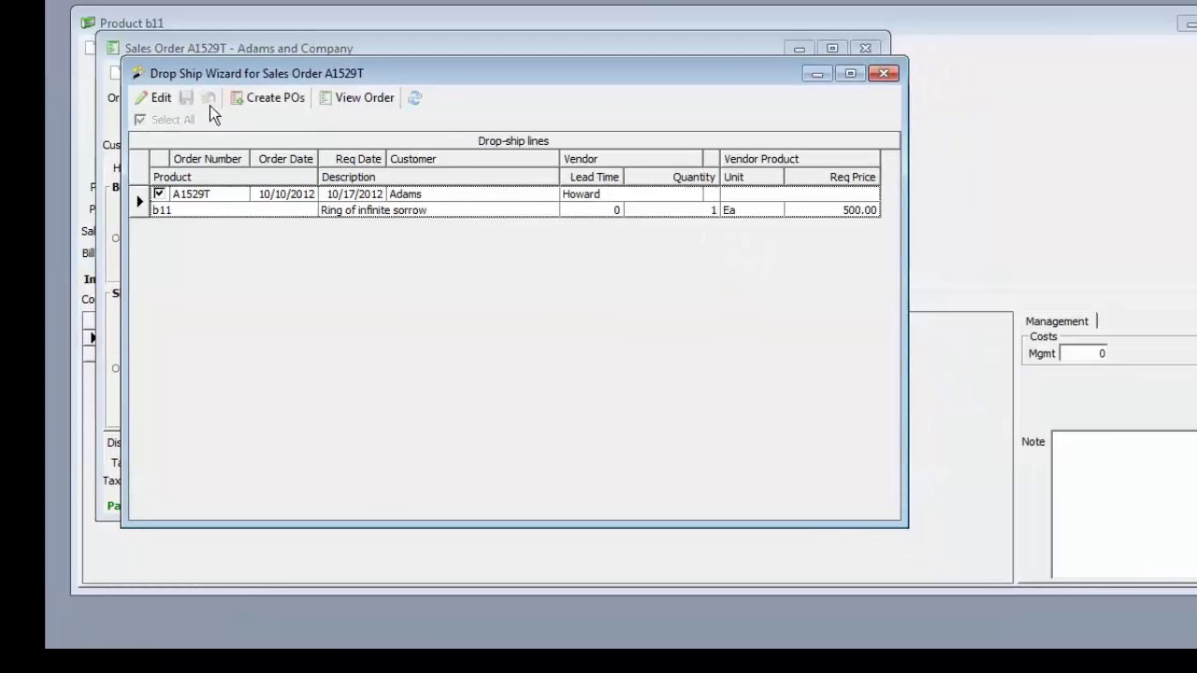
- Create the purchase order for the selected b11 drop-ship line and close the Drop Ship Wizard
{"action": "left_click", "coordinate": [271, 99]}
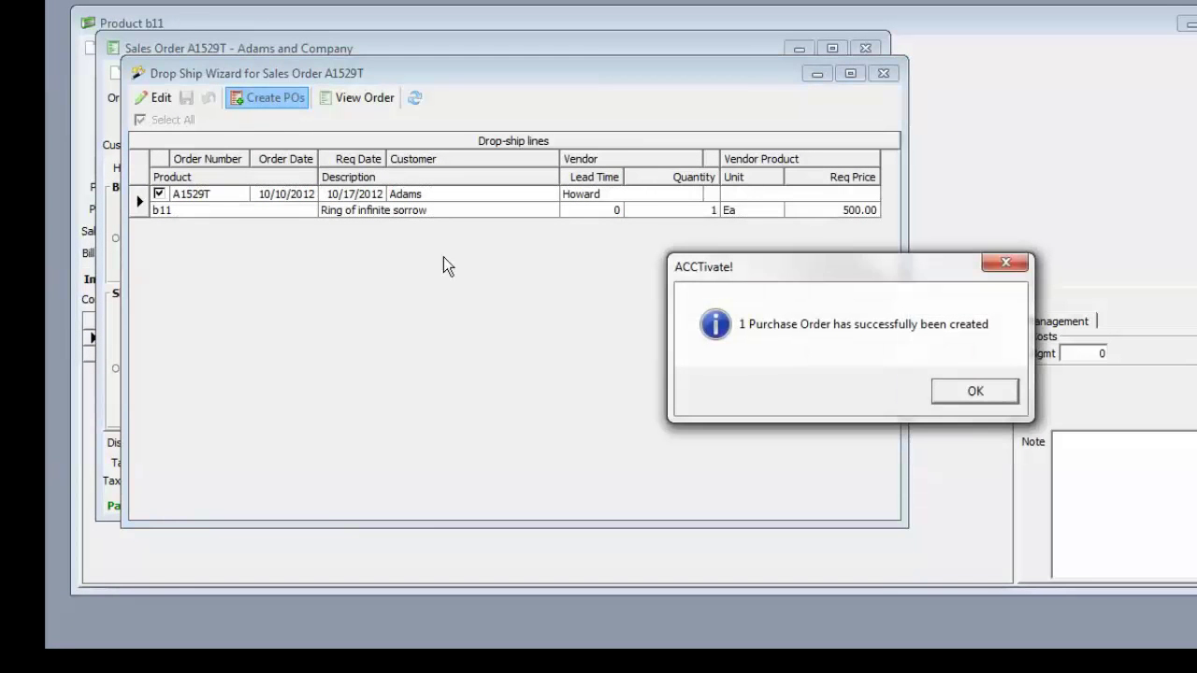
{"action": "left_click", "coordinate": [968, 396]}
{"action": "left_click", "coordinate": [884, 73]}
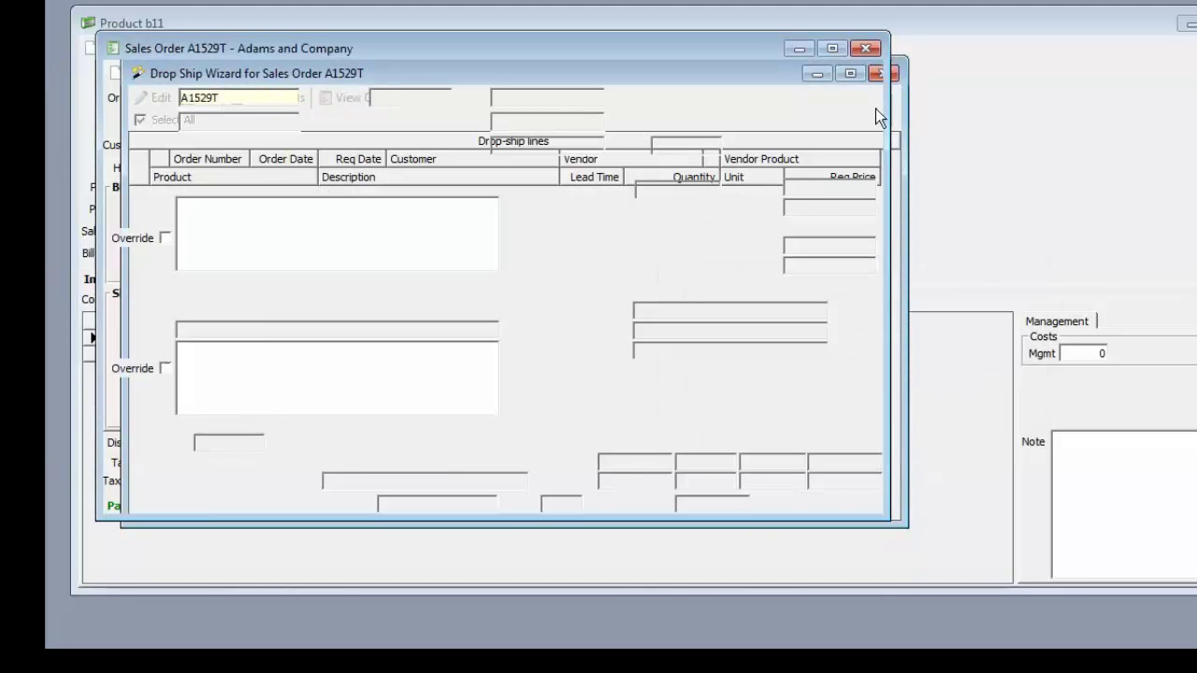
- Open the purchase order linked to the sales order's b11 line and review its header and detail lines
{"action": "left_click", "coordinate": [178, 170]}
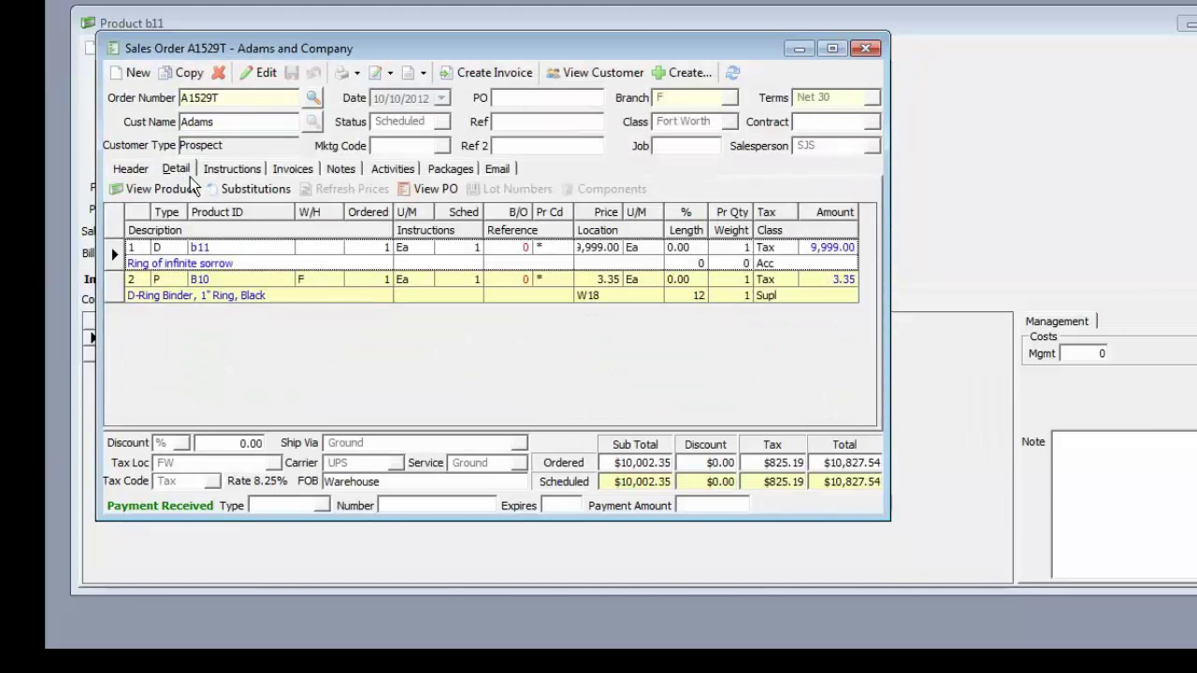
{"action": "left_click", "coordinate": [146, 259]}
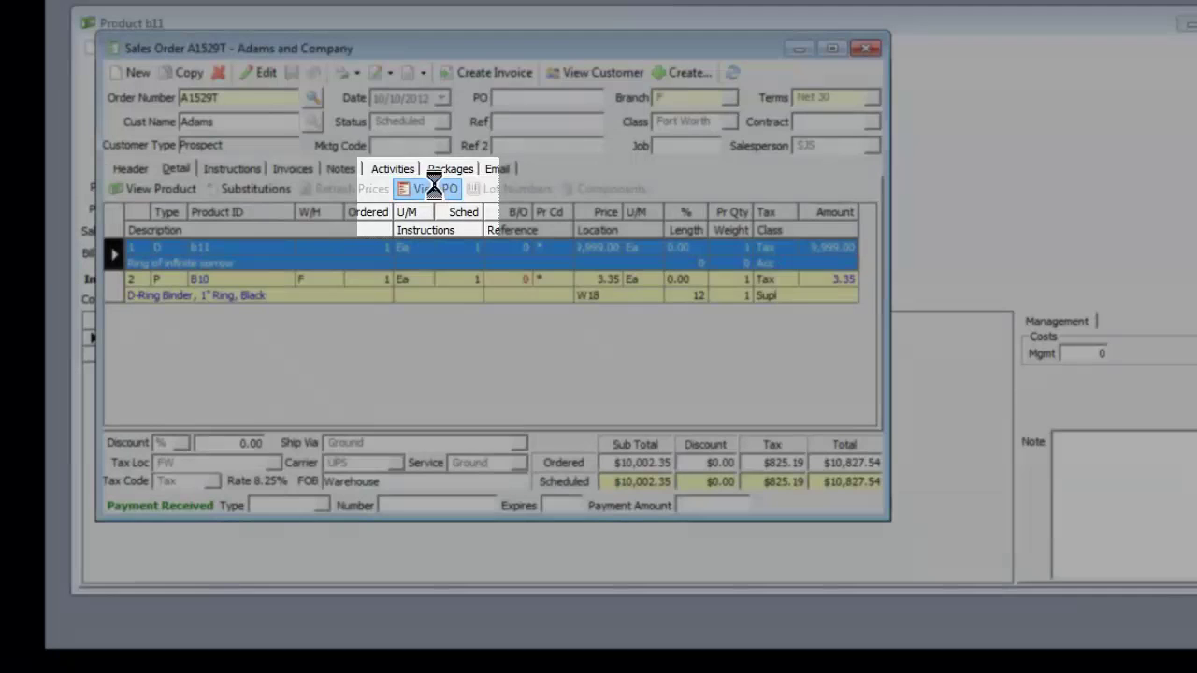
{"action": "left_click", "coordinate": [438, 190]}
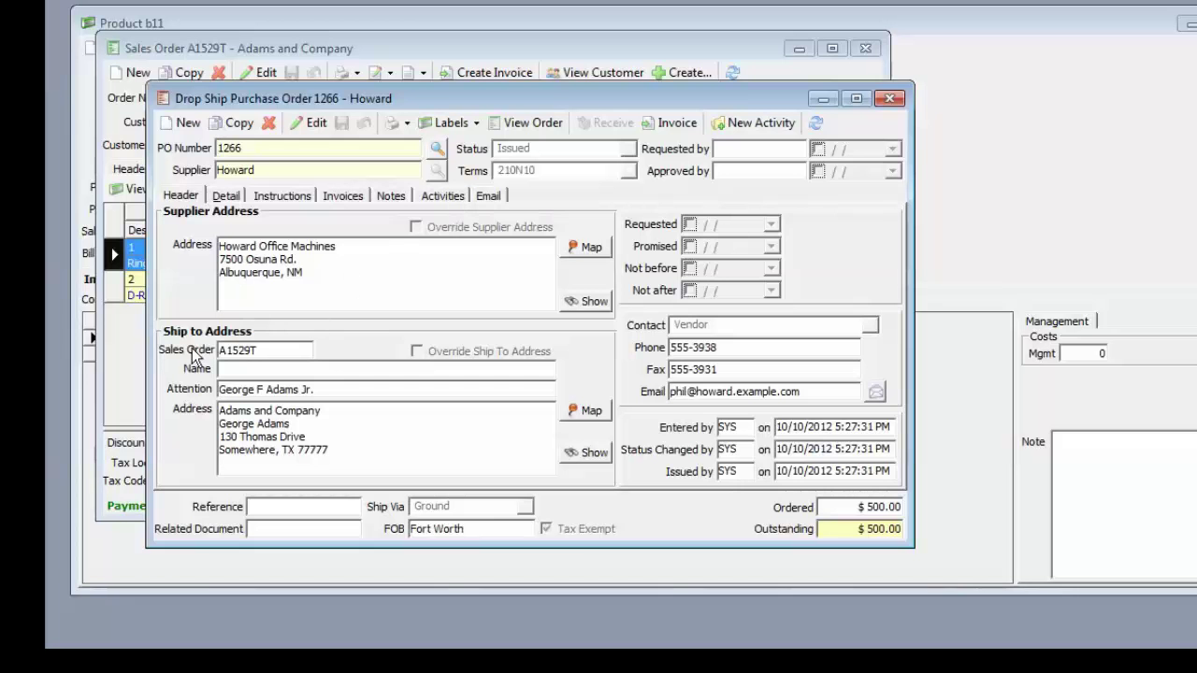
{"action": "left_click", "coordinate": [228, 197]}
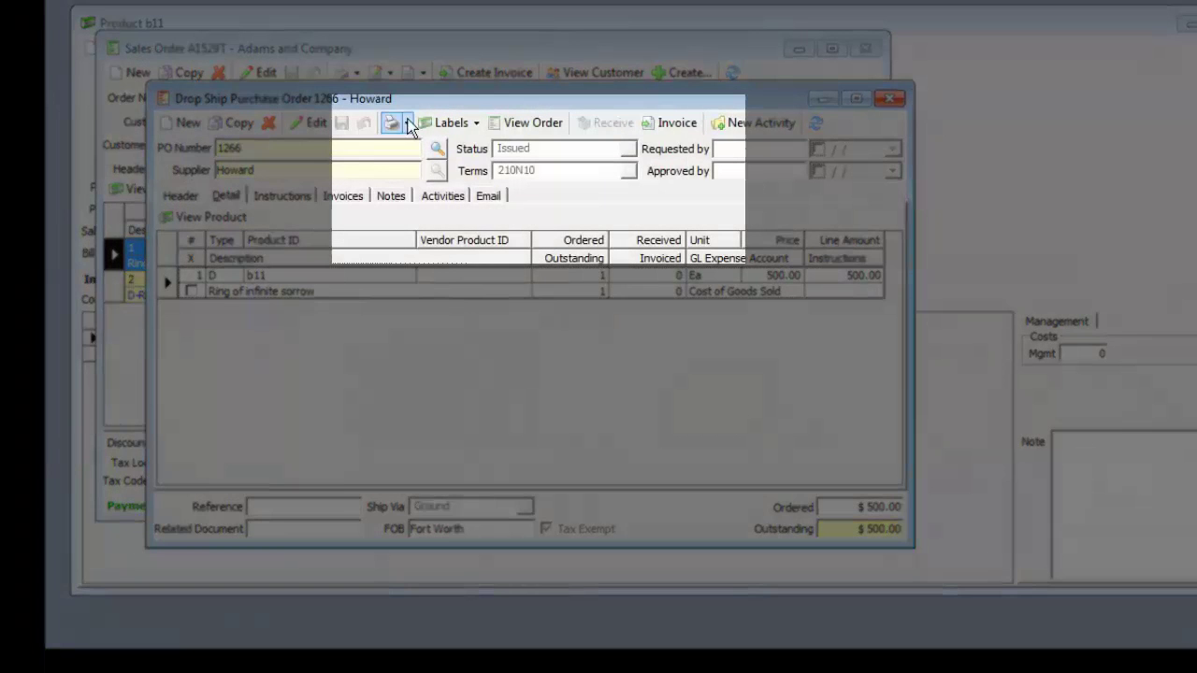
- Check the print and email options of the drop-ship purchase order and close the purchase order
{"action": "left_click", "coordinate": [400, 123]}
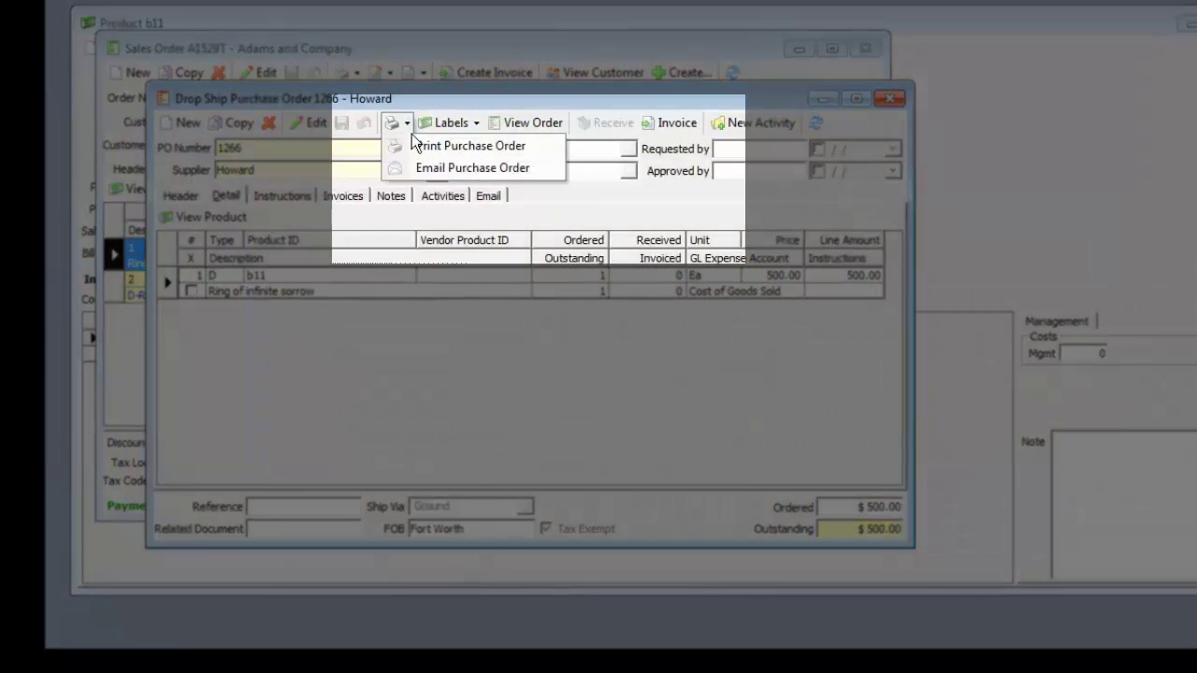
{"action": "left_click", "coordinate": [422, 147]}
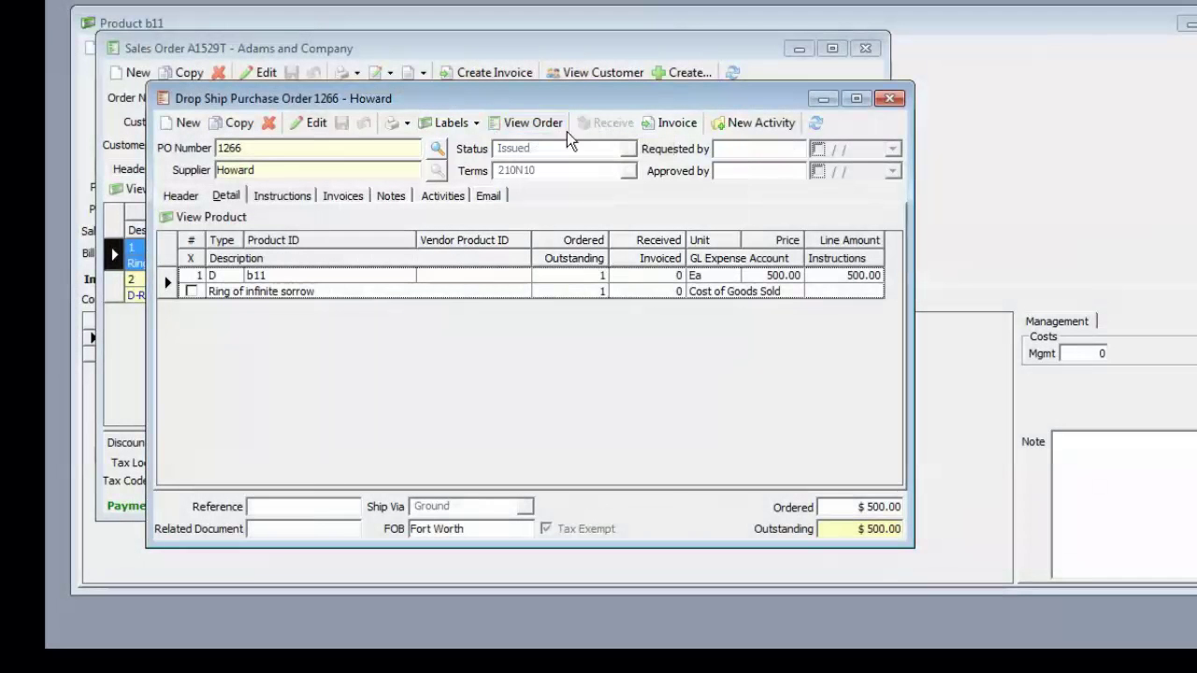
{"action": "left_click", "coordinate": [890, 99]}
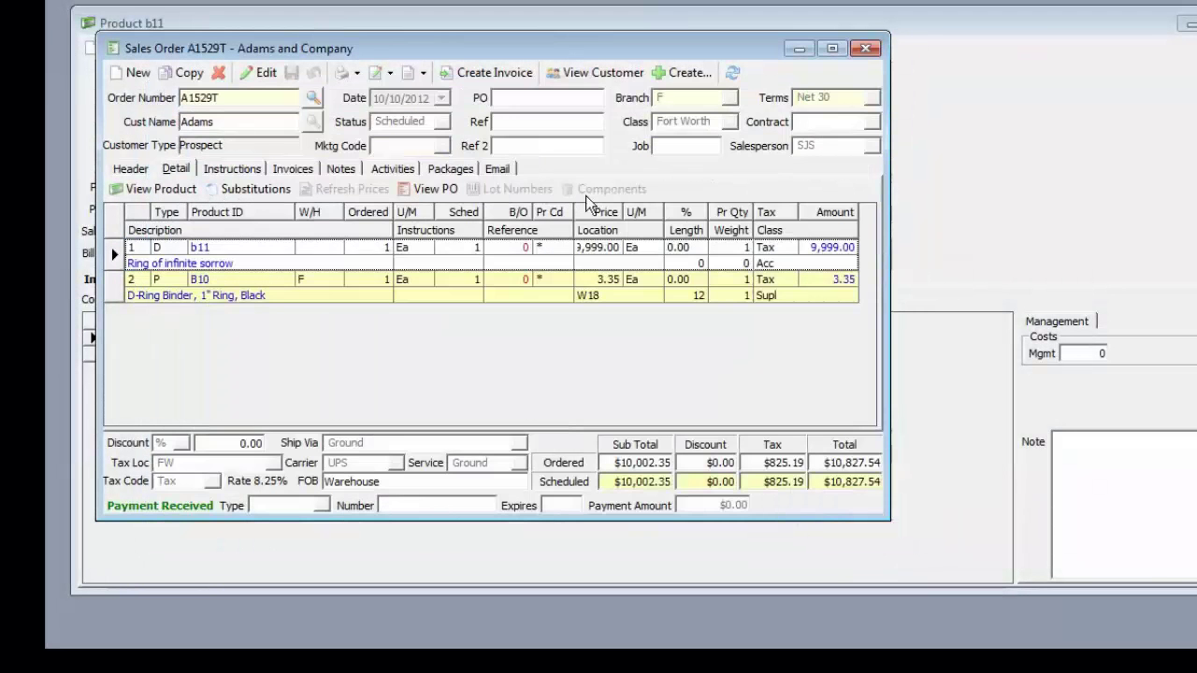
- Put the sales order in edit mode and check the warehouse stock figures for the B10 line
{"action": "left_click", "coordinate": [261, 80]}
{"action": "left_click", "coordinate": [239, 279]}
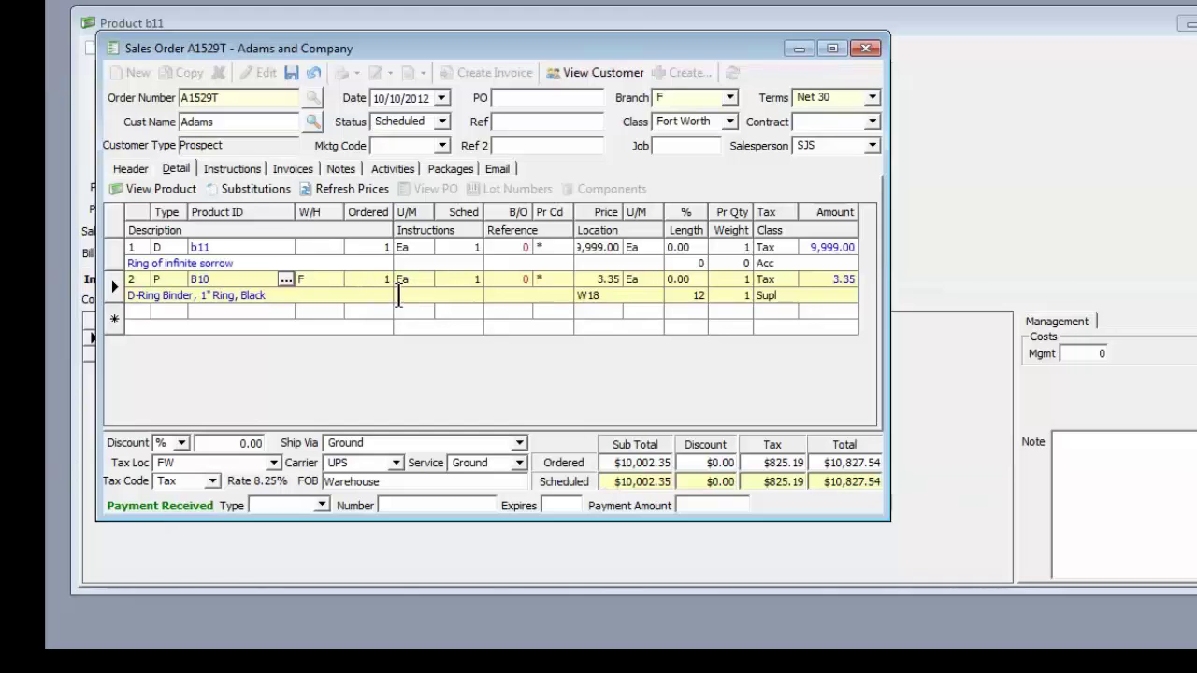
{"action": "left_click", "coordinate": [321, 277]}
{"action": "left_click", "coordinate": [334, 279]}
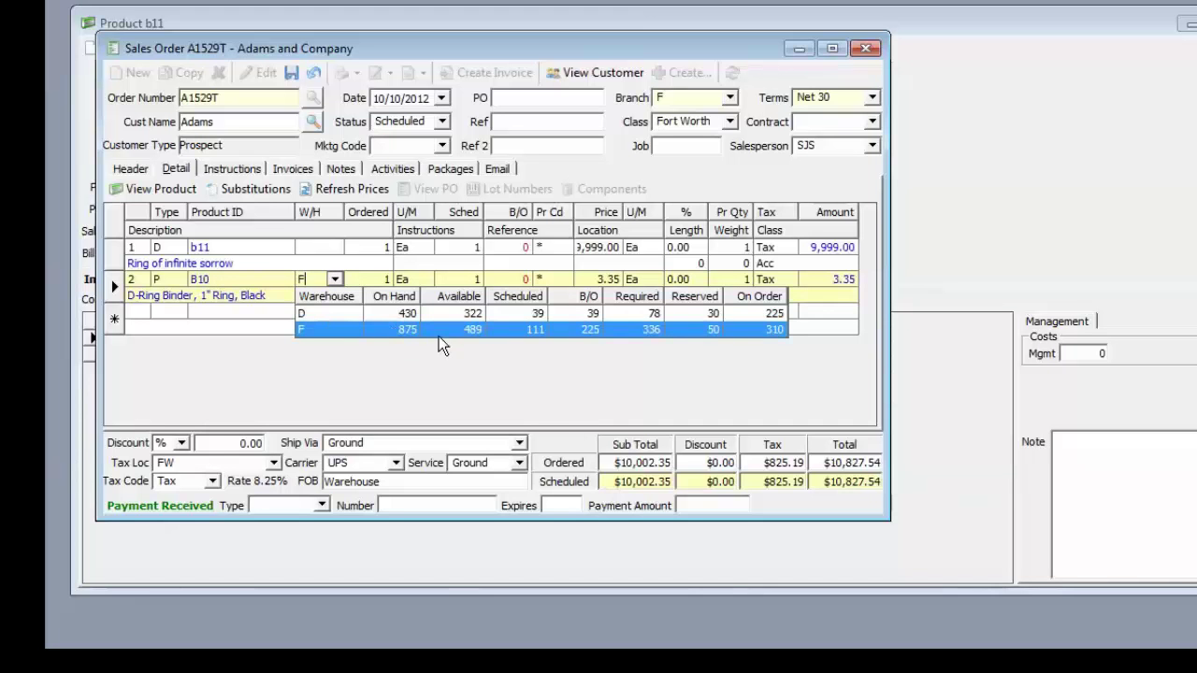
{"action": "left_click", "coordinate": [425, 283]}
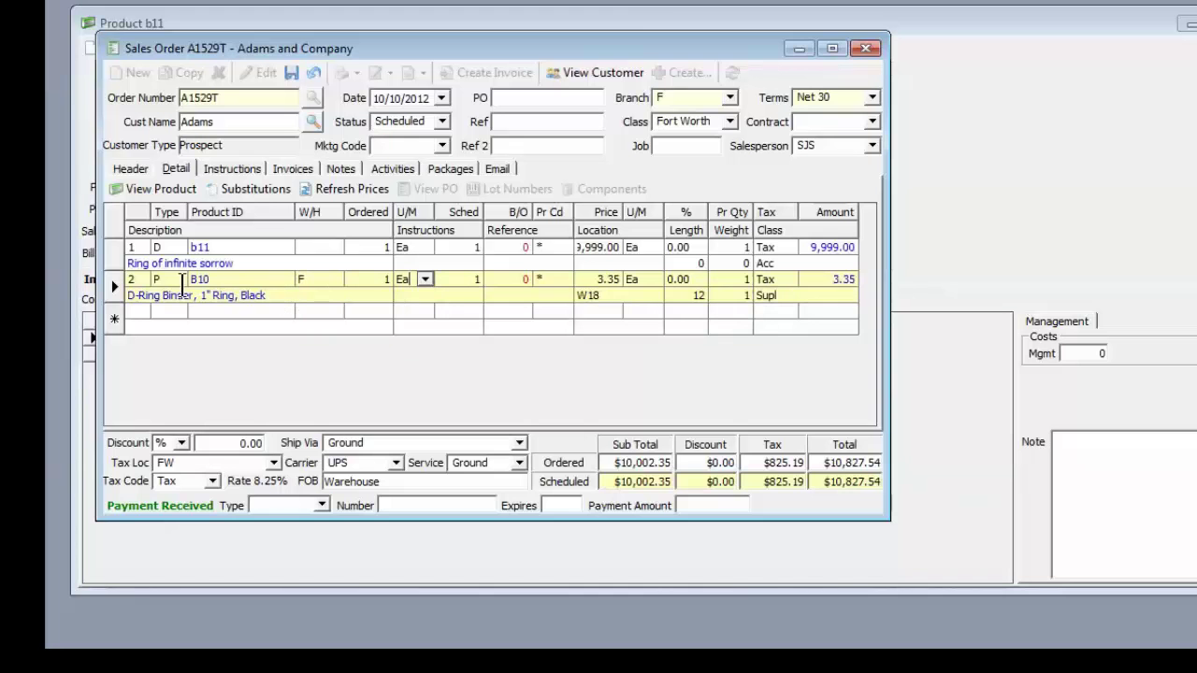
- Change the B10 line's type to Drop Ship and set its ordered quantity to 100
{"action": "left_click", "coordinate": [174, 279]}
{"action": "left_click", "coordinate": [177, 279]}
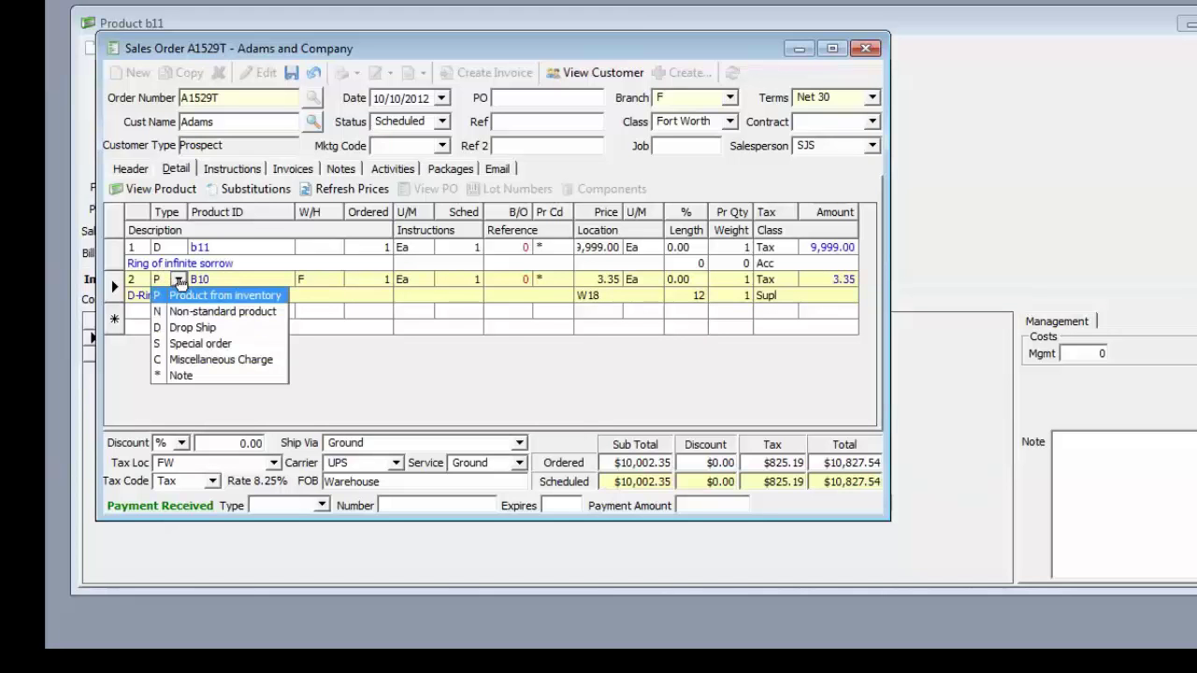
{"action": "left_click", "coordinate": [189, 329]}
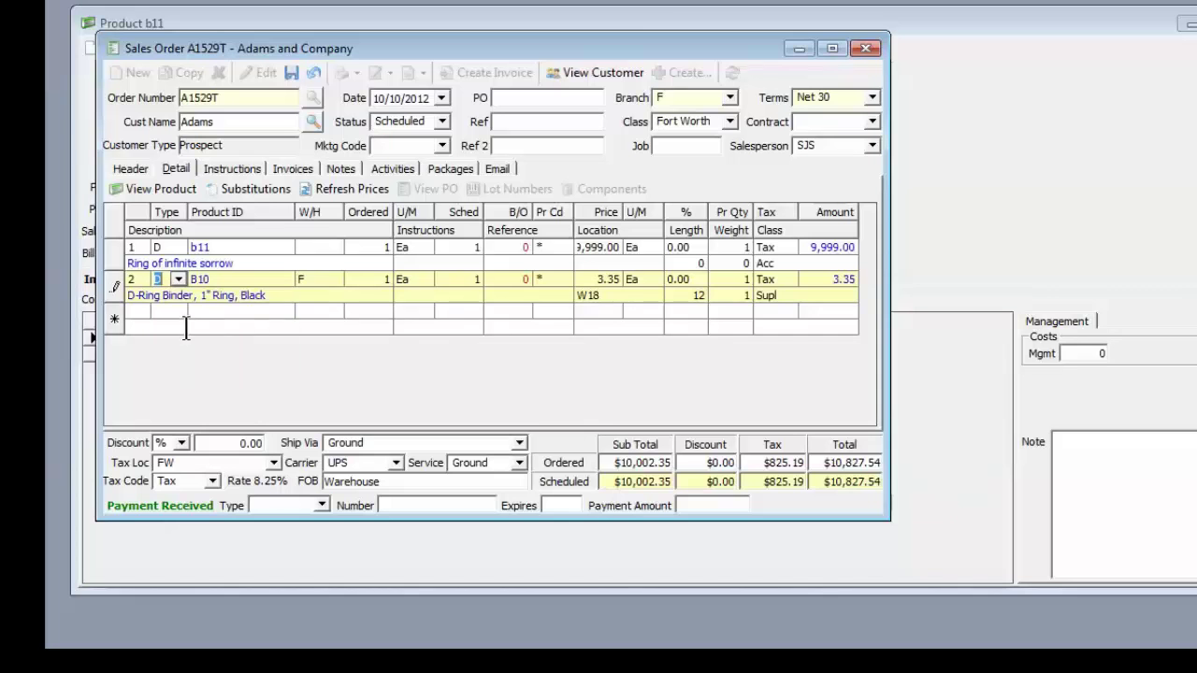
{"action": "left_click", "coordinate": [358, 280]}
{"action": "left_click_drag", "start_coordinate": [357, 278], "coordinate": [405, 285]}
{"action": "left_click", "coordinate": [405, 282]}
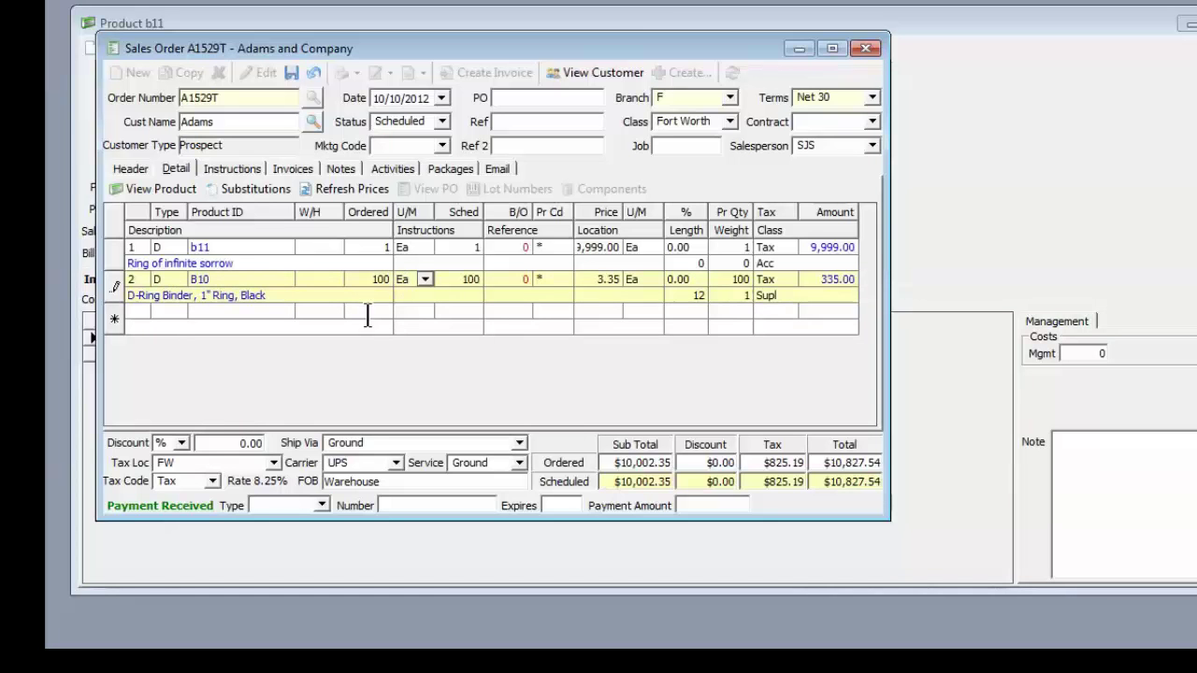
- Save the edited sales order and open the Drop Ship Wizard for its B10 line
{"action": "left_click", "coordinate": [292, 72]}
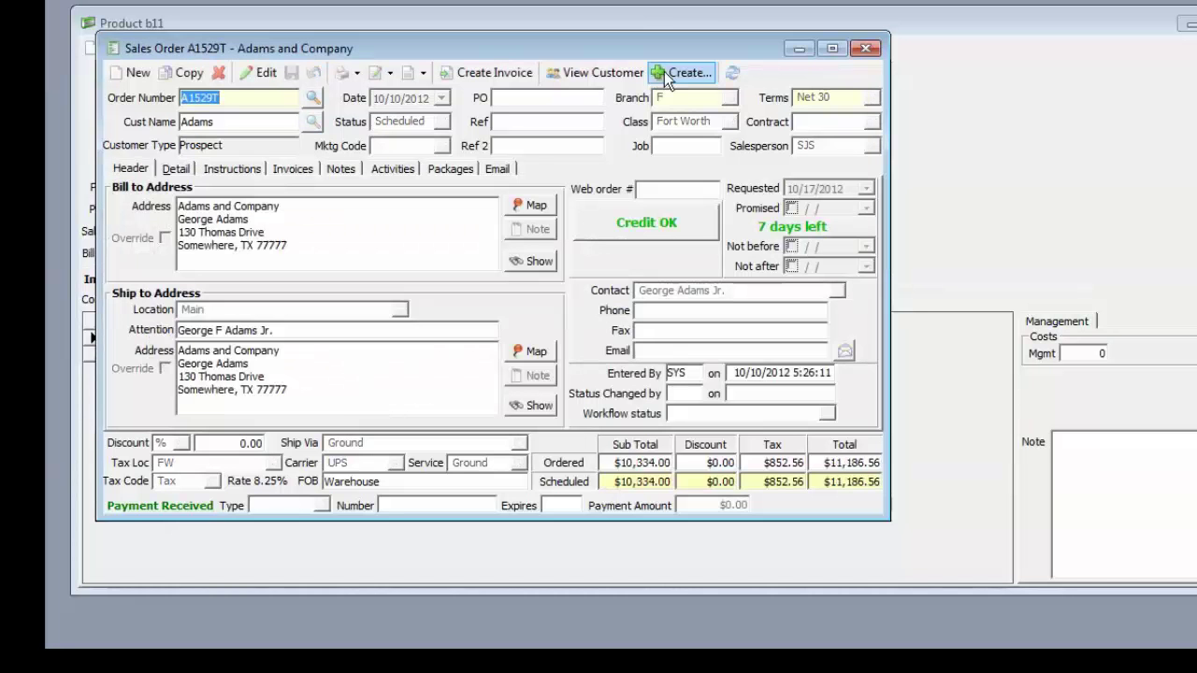
{"action": "left_click", "coordinate": [675, 72]}
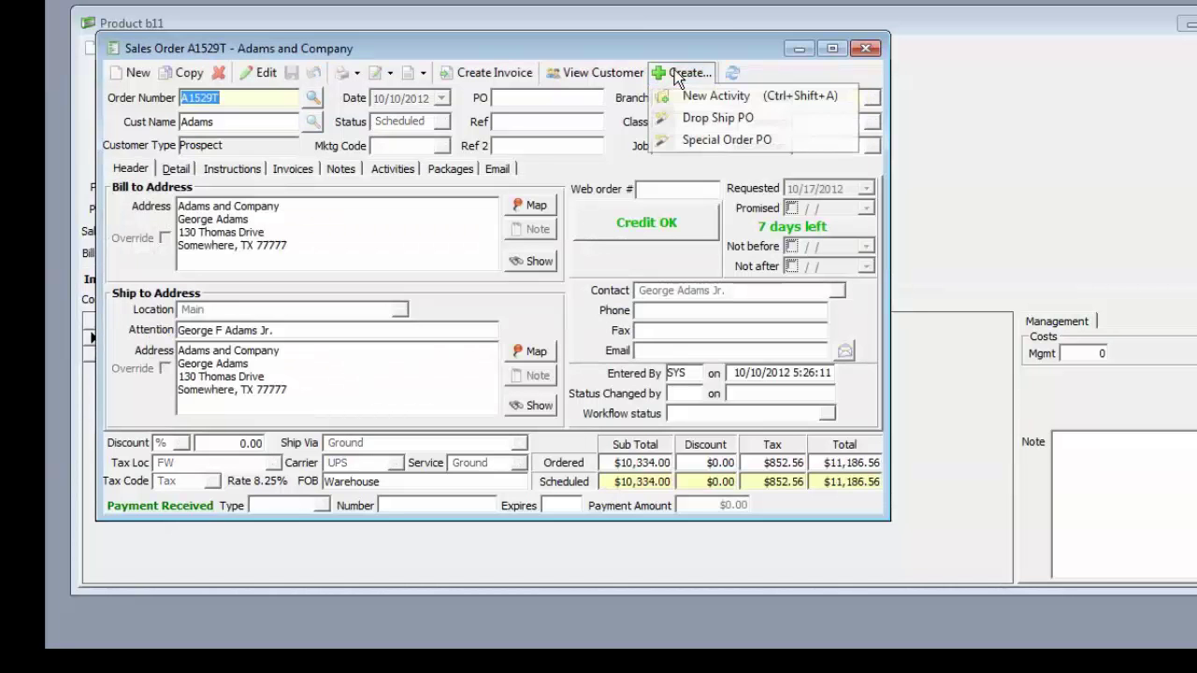
{"action": "left_click", "coordinate": [718, 118]}
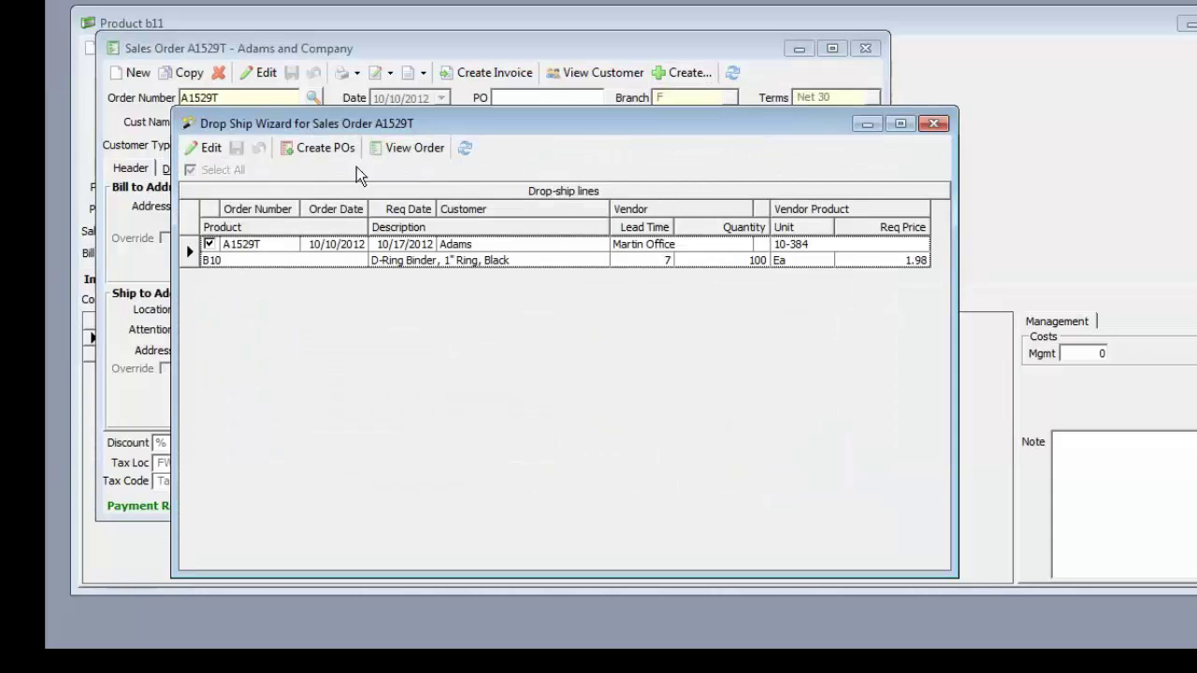
- Put the B10 drop-ship line in edit mode, check its available vendors, and save the line with Martin Office kept as vendor
{"action": "left_click", "coordinate": [200, 149]}
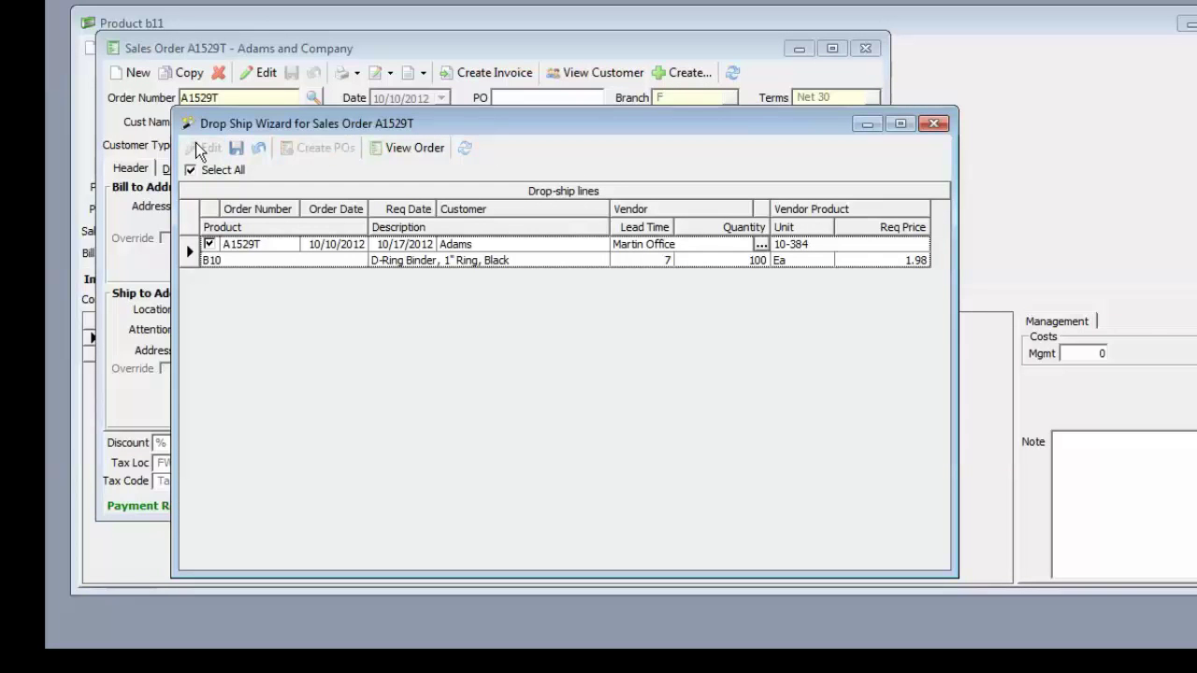
{"action": "left_click", "coordinate": [703, 248]}
{"action": "left_click", "coordinate": [744, 244]}
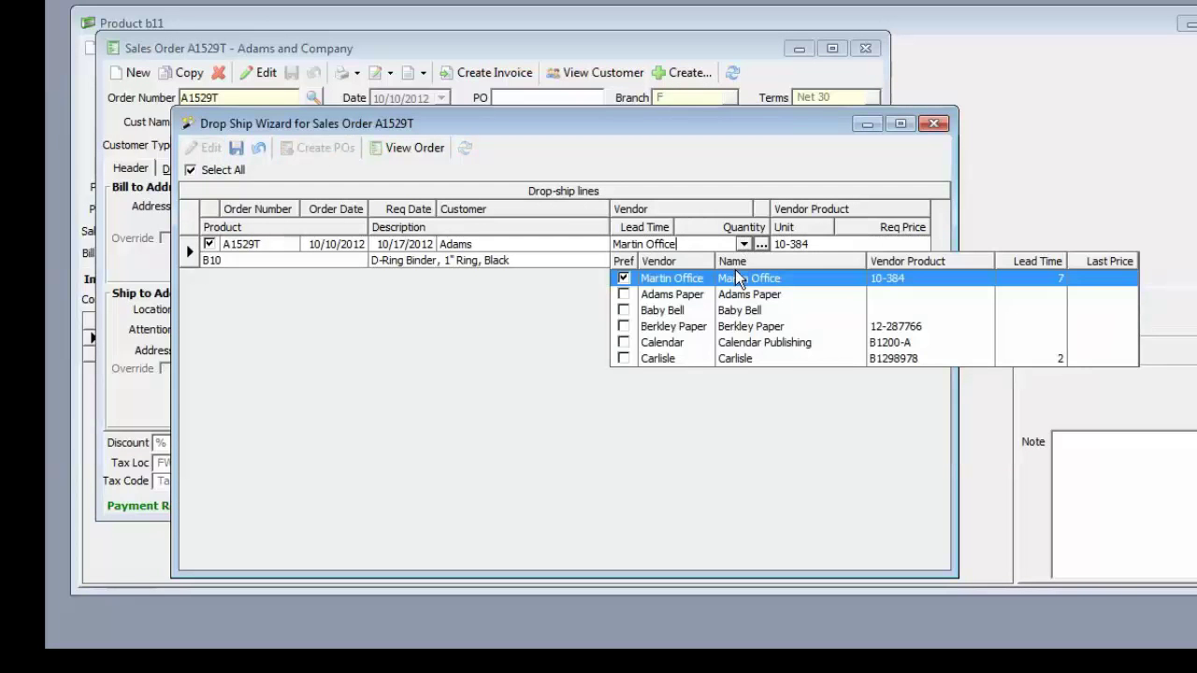
{"action": "left_click", "coordinate": [826, 244]}
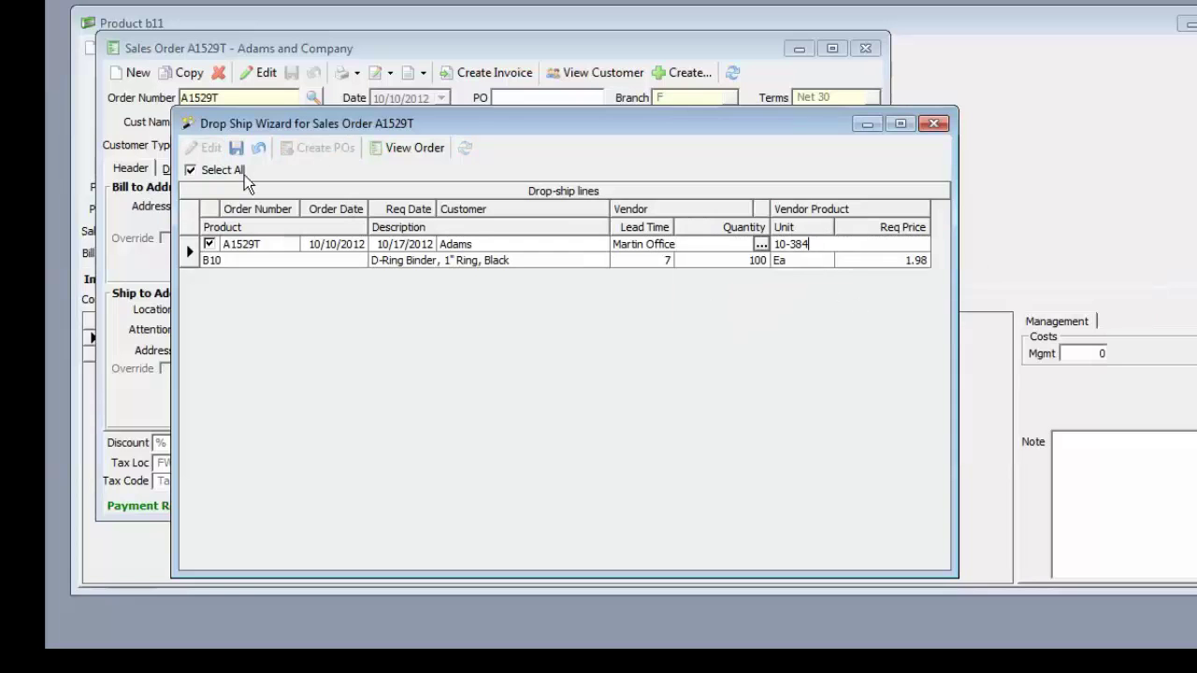
{"action": "left_click", "coordinate": [237, 148]}
- Create the drop-ship purchase order for the selected B10 line and close the Drop Ship Wizard
{"action": "left_click", "coordinate": [318, 147]}
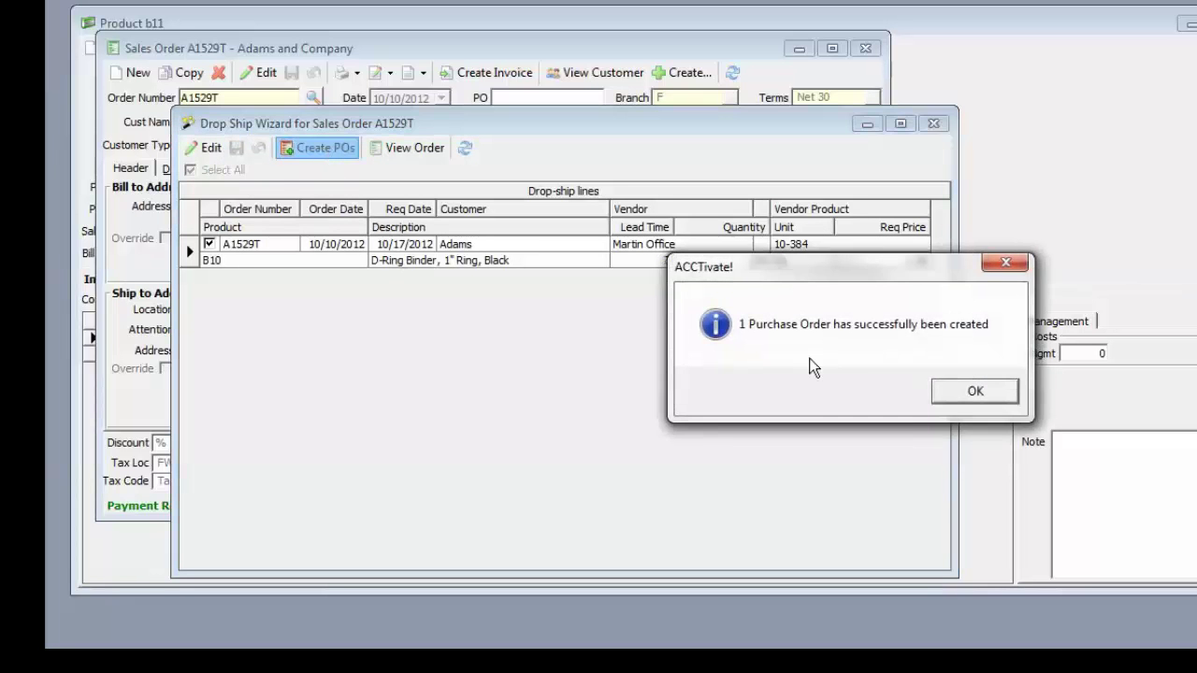
{"action": "left_click", "coordinate": [999, 400]}
{"action": "left_click", "coordinate": [932, 124]}
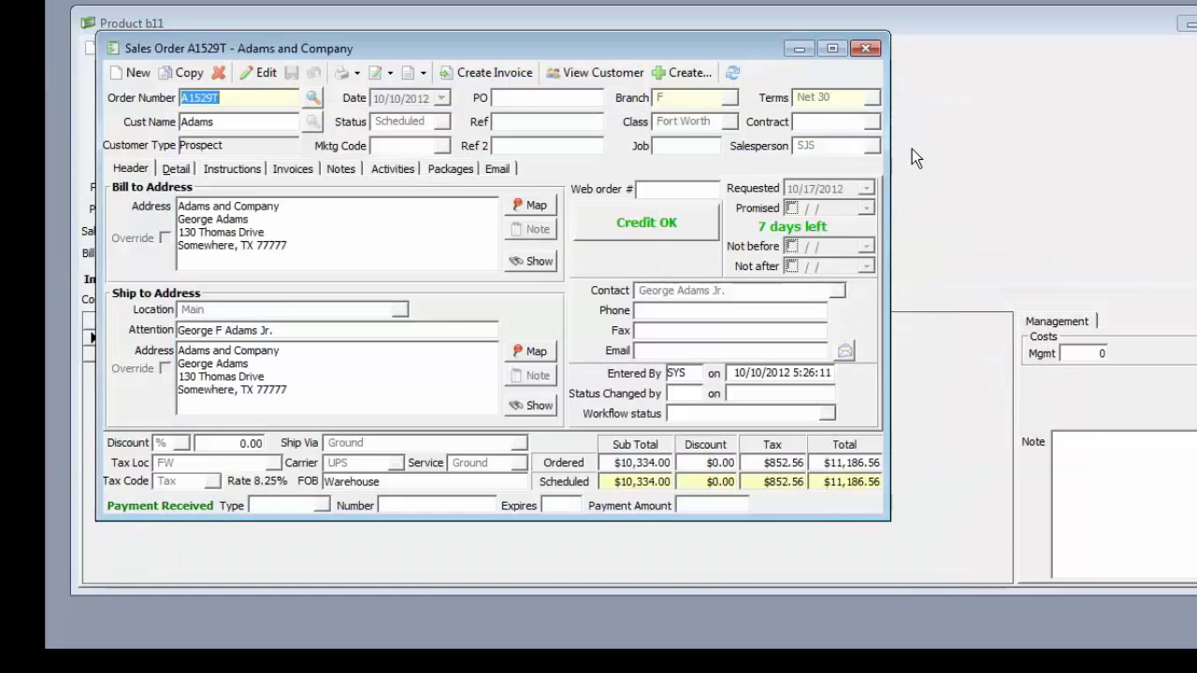
- Review the sales order's detail lines for b11 and B10 and check which records can be created from the order
{"action": "left_click", "coordinate": [177, 168]}
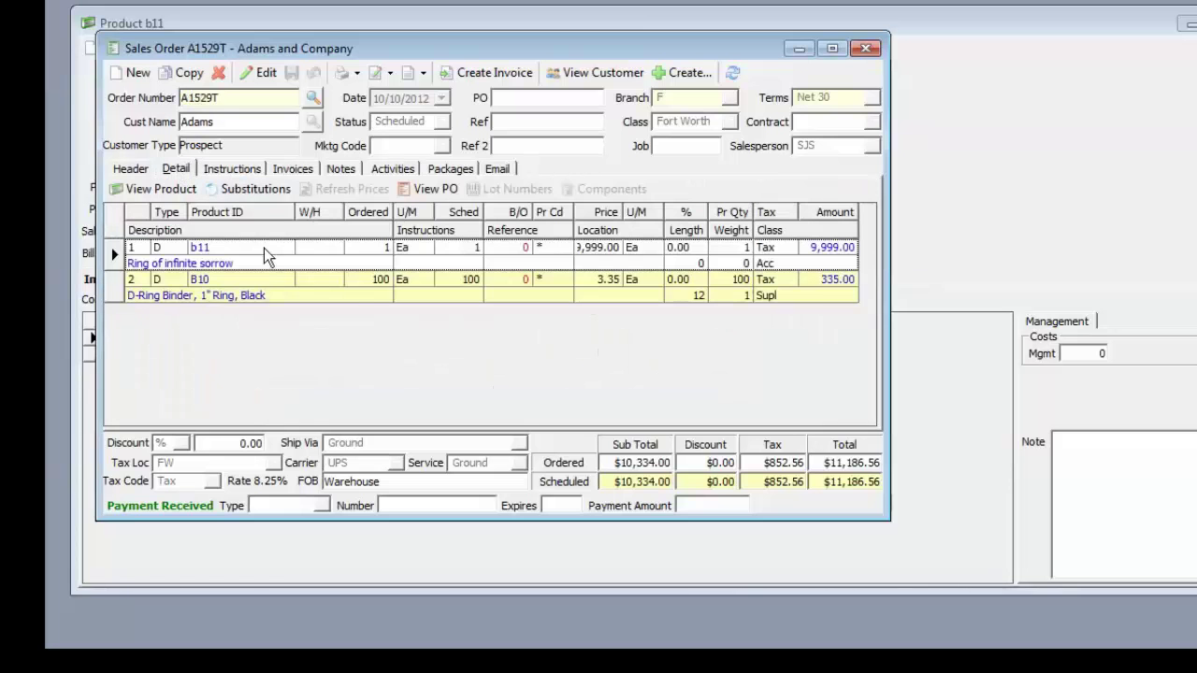
{"action": "left_click", "coordinate": [684, 74]}
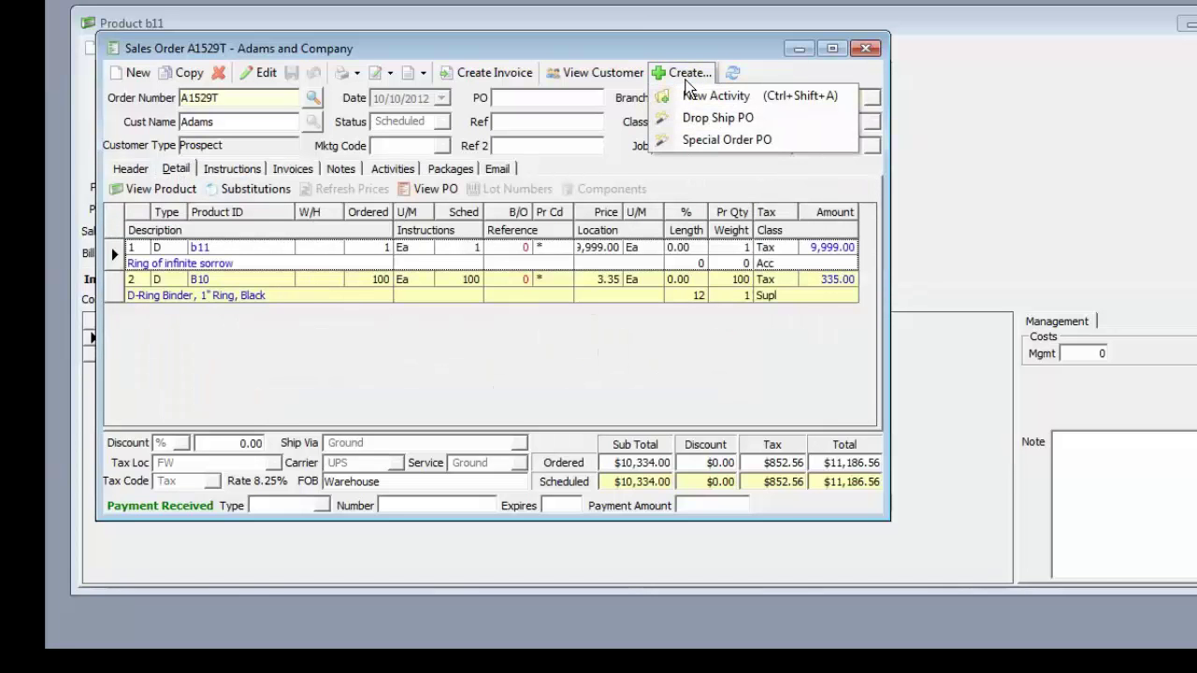
{"action": "left_click", "coordinate": [625, 56]}
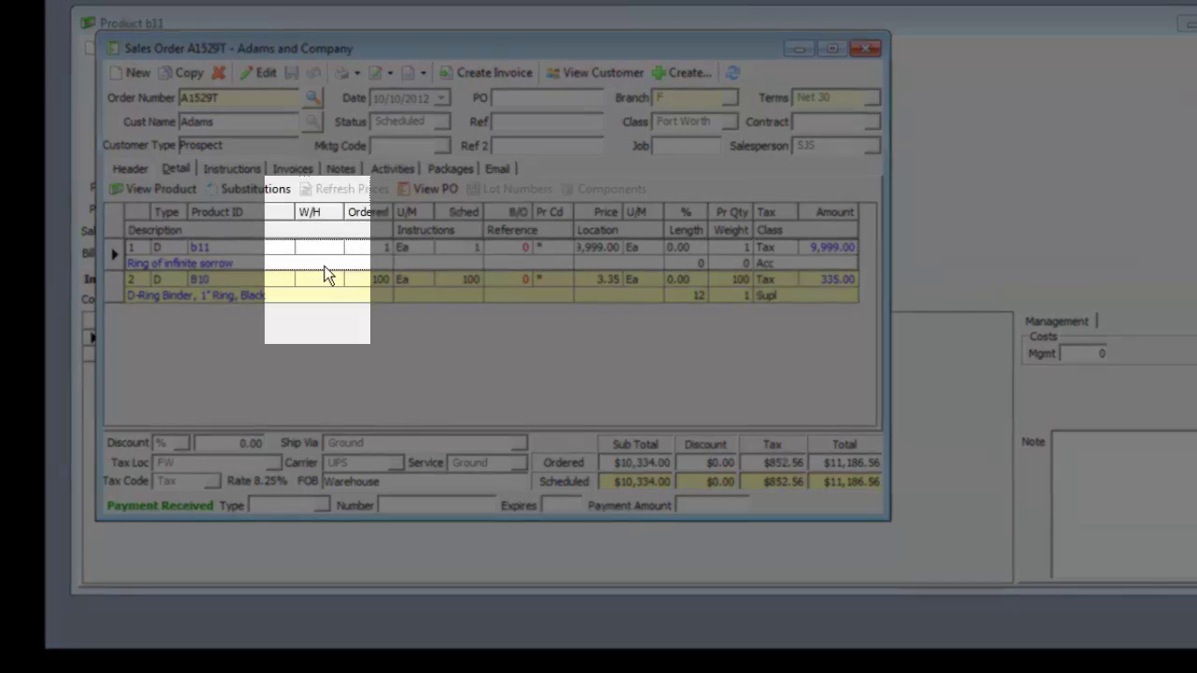